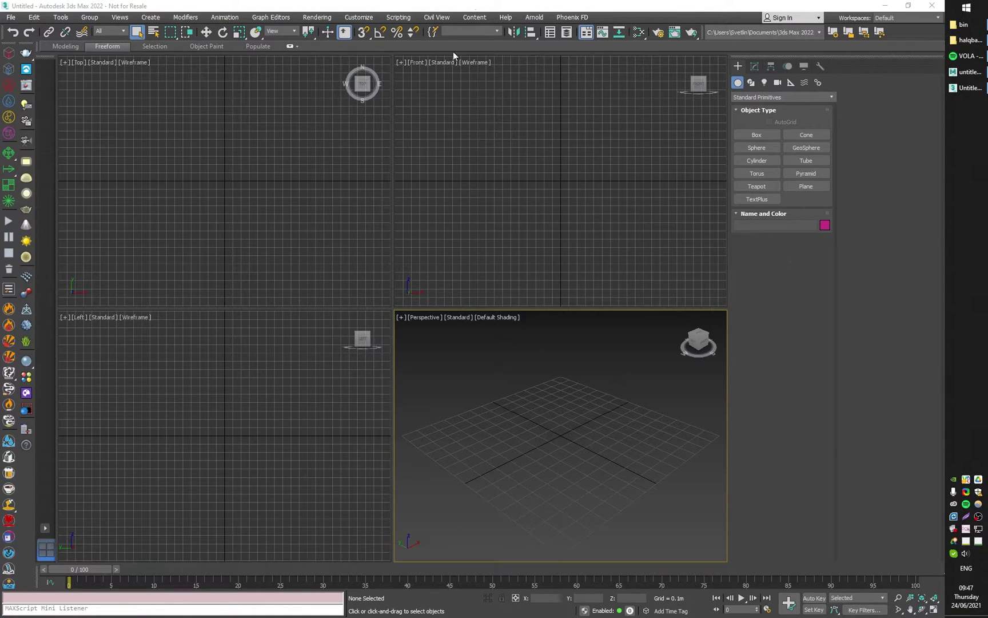
Step: Show the About Chaos Phoenix version 4.41.02 Nightly and highlight the Build ID's last digits
left_click(572, 17)
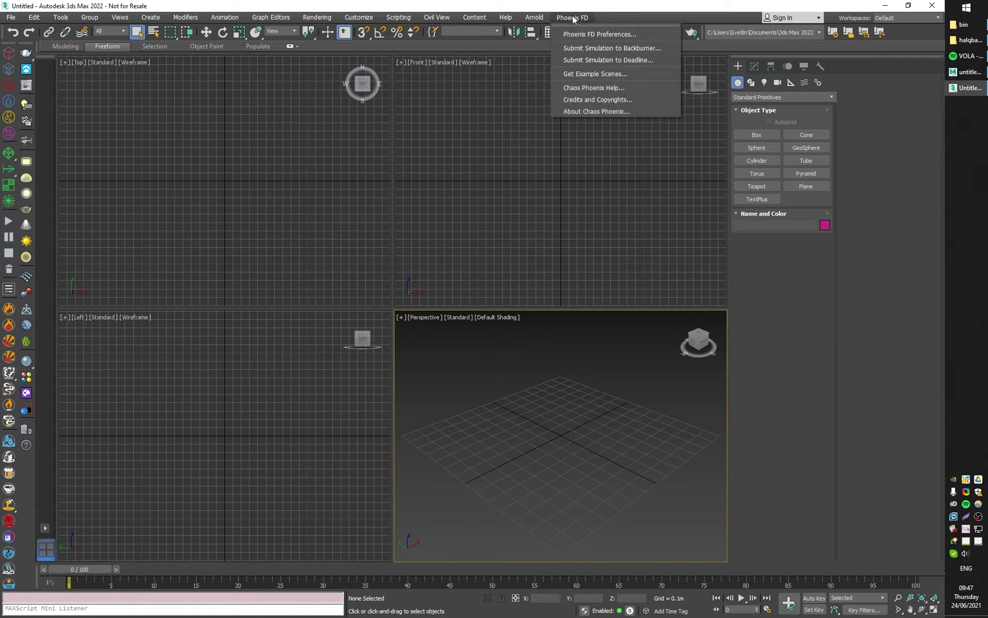
left_click(595, 111)
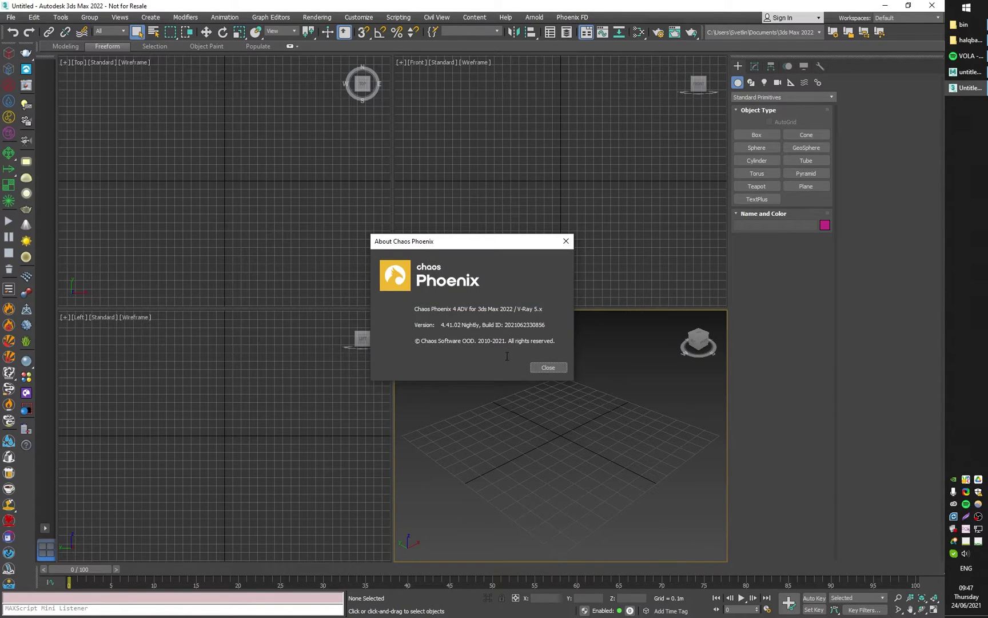
left_click(535, 324)
left_click_drag(533, 325, 544, 327)
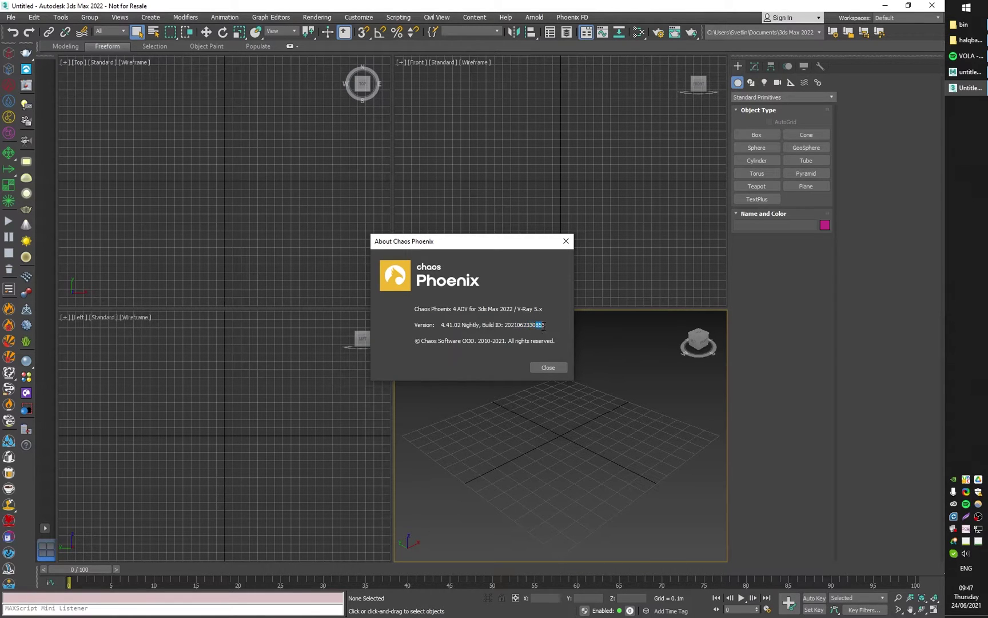
Step: Close the About dialog and place a PRT Reader helper in the scene
left_click(547, 368)
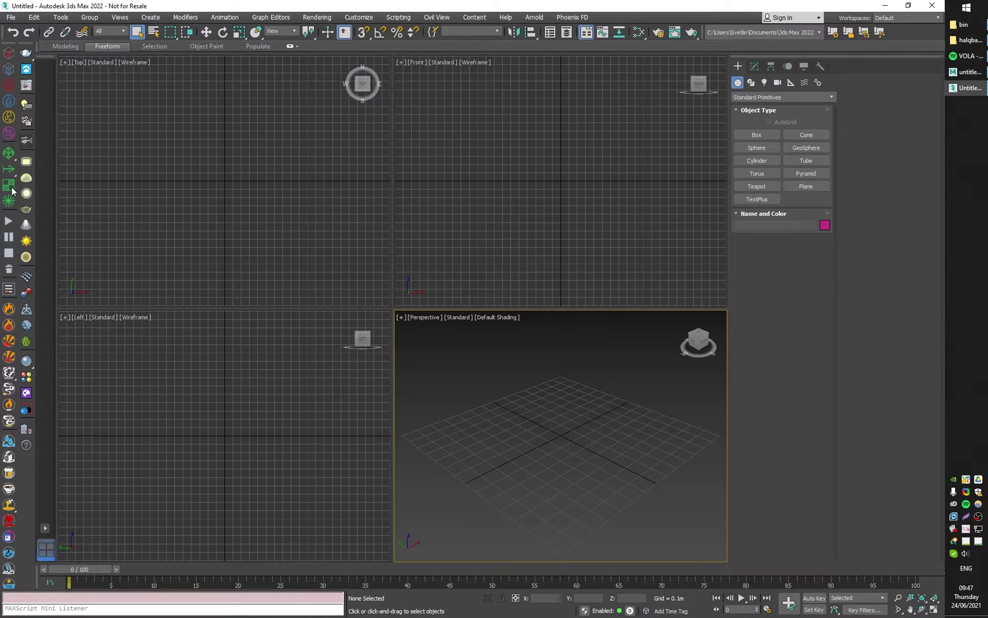
left_click(11, 205)
left_click_drag(492, 437, 493, 409)
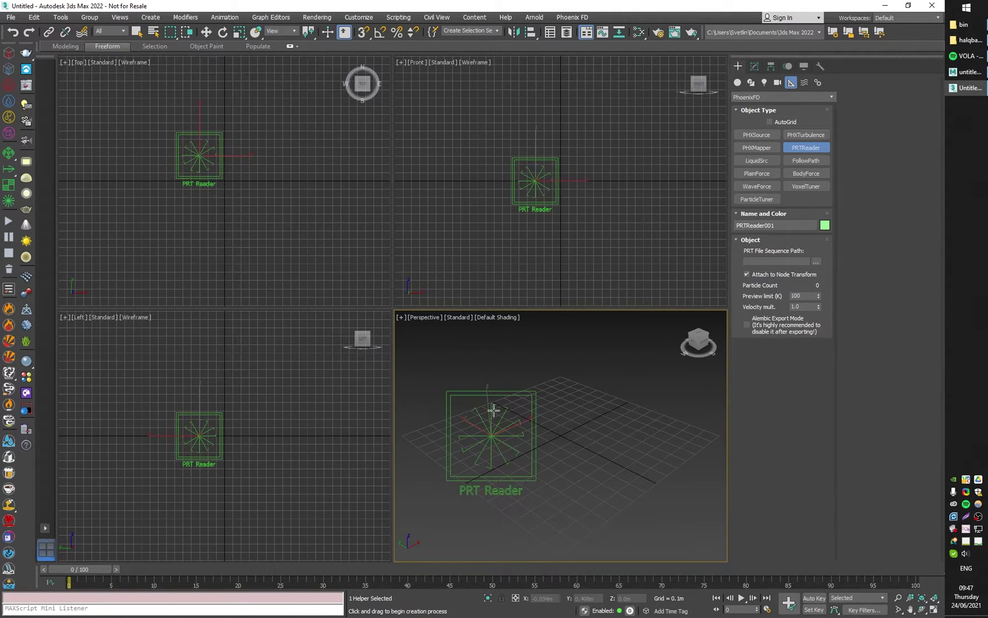
left_click(755, 67)
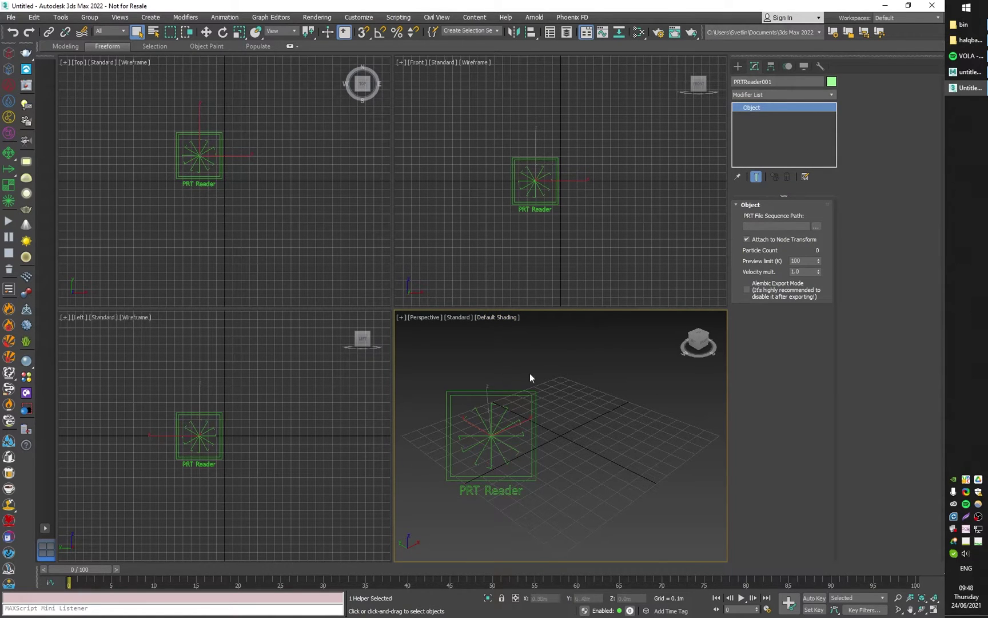
Step: Load a .prt file sequence into the PRT Reader and advance to frame 4 (32,423 particles)
left_click(816, 226)
left_click(781, 236)
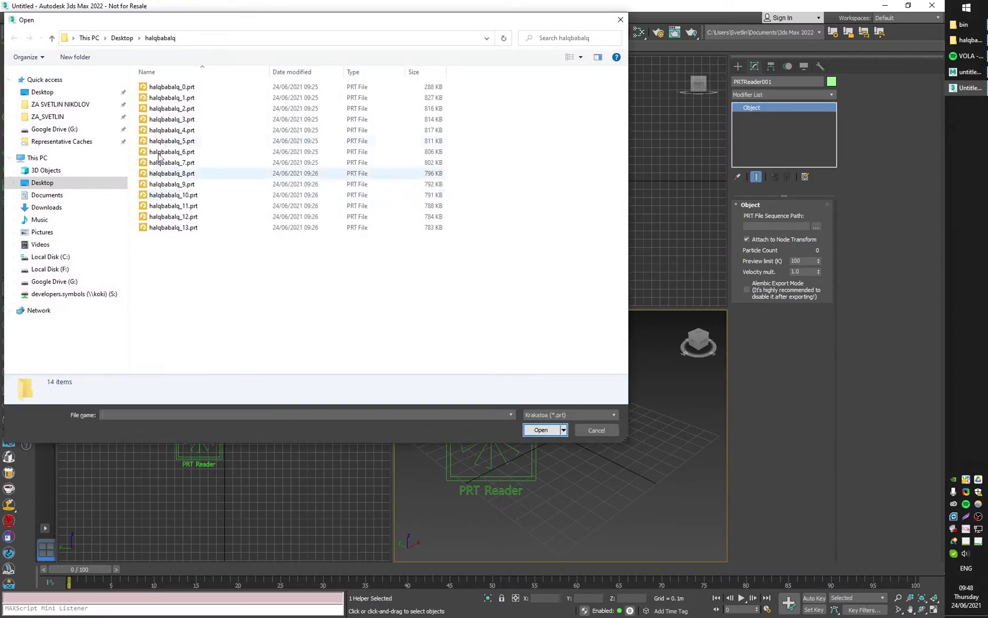
left_click(167, 142)
left_click(541, 430)
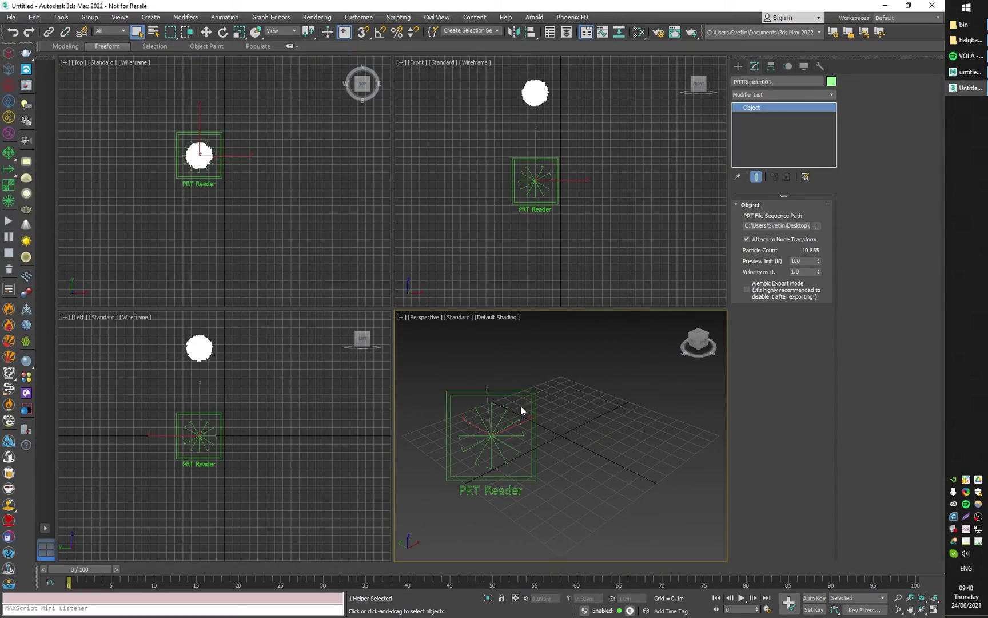
mouse_move(99, 568)
left_mouse_down()
mouse_move(175, 560)
mouse_move(112, 569)
left_mouse_up()
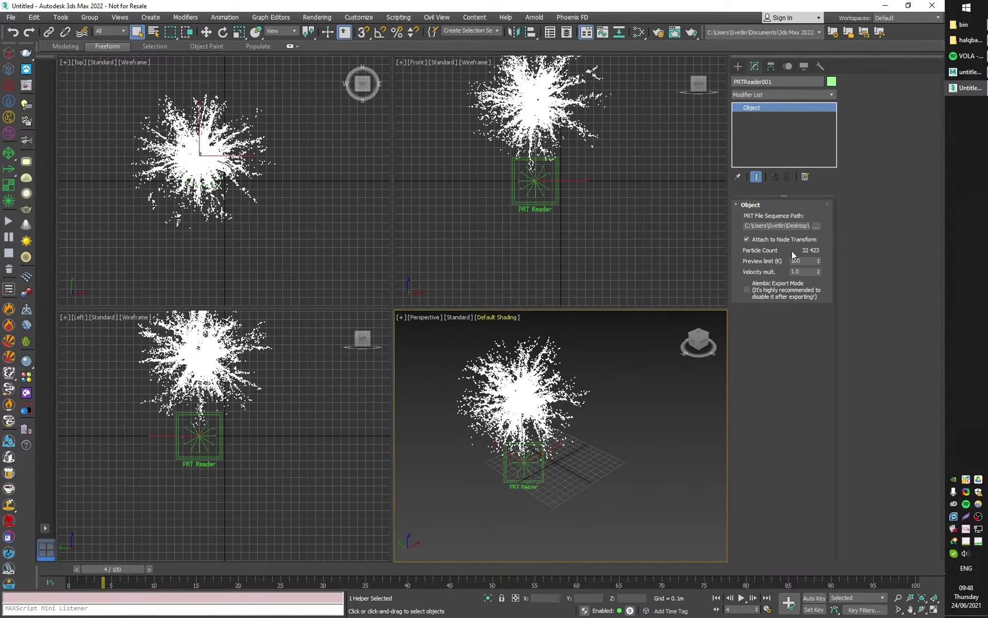
Step: Create a Phoenix Particle Shader and add PRTReader001 to its Particle Systems
left_click(8, 116)
left_click(595, 461)
left_click_drag(603, 453, 617, 442)
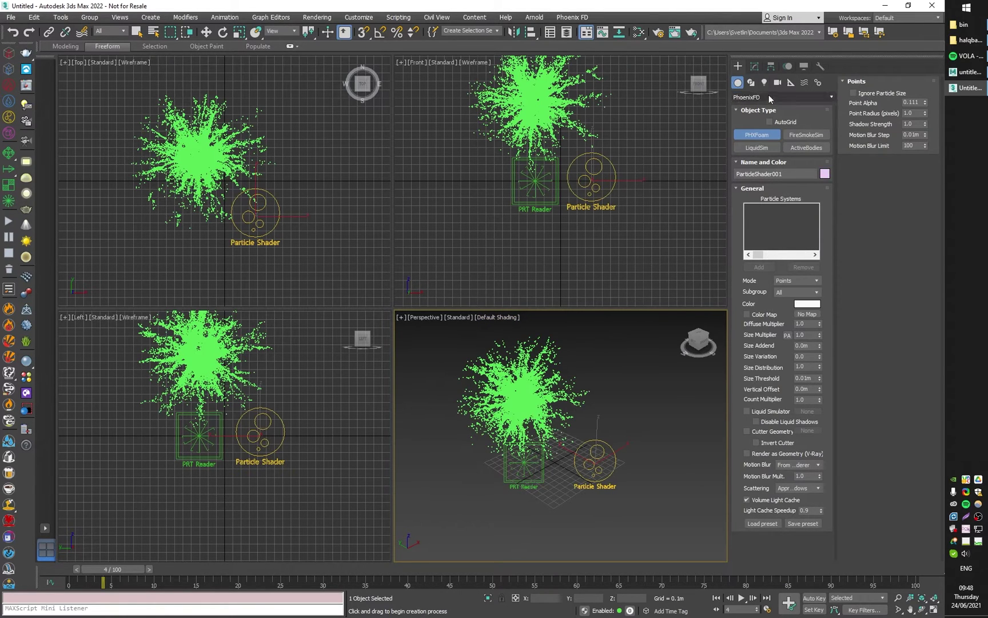
left_click(754, 66)
left_click(759, 283)
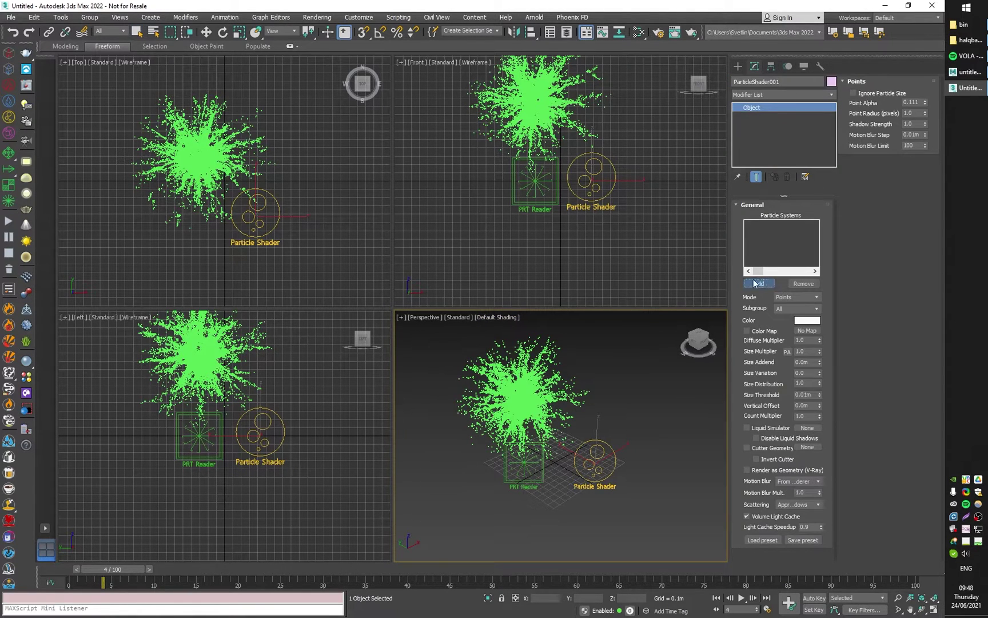
left_click(538, 453)
key("w")
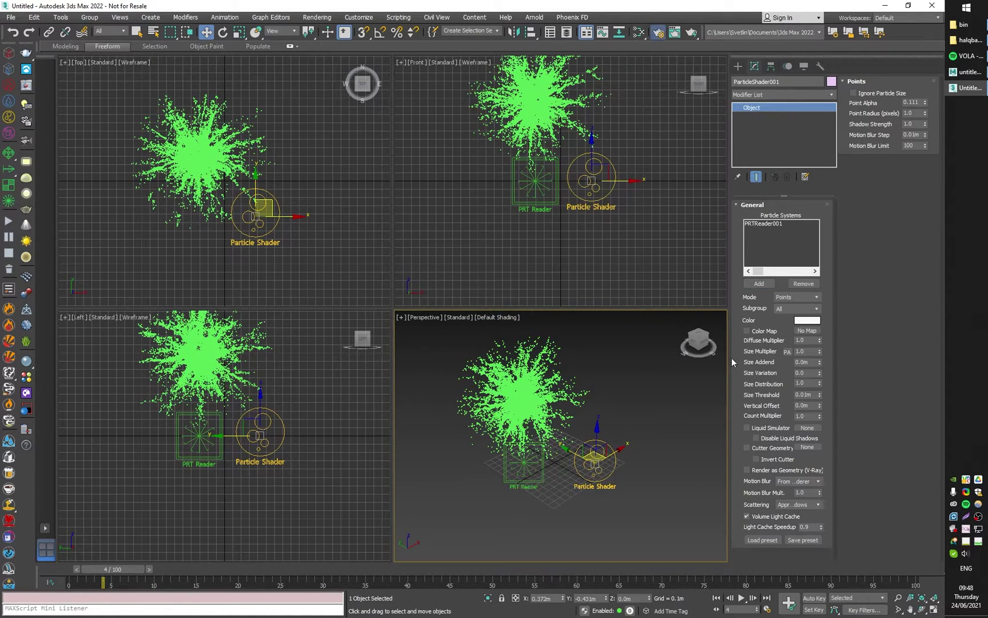
Step: Set the renderer to V-Ray 5, update 1 and add a VRayLight dome light
key("F10")
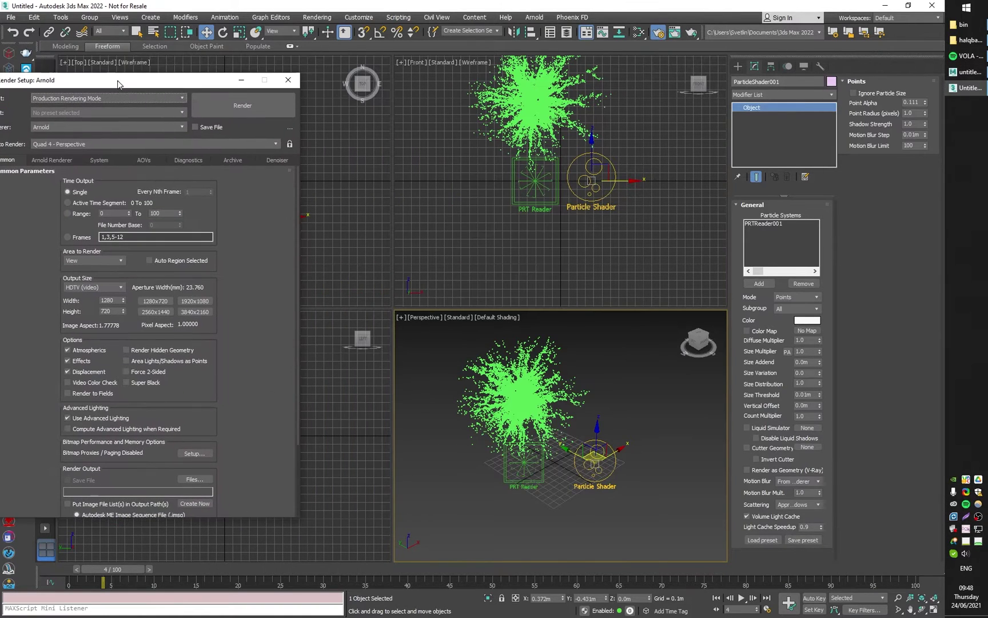
left_click(71, 126)
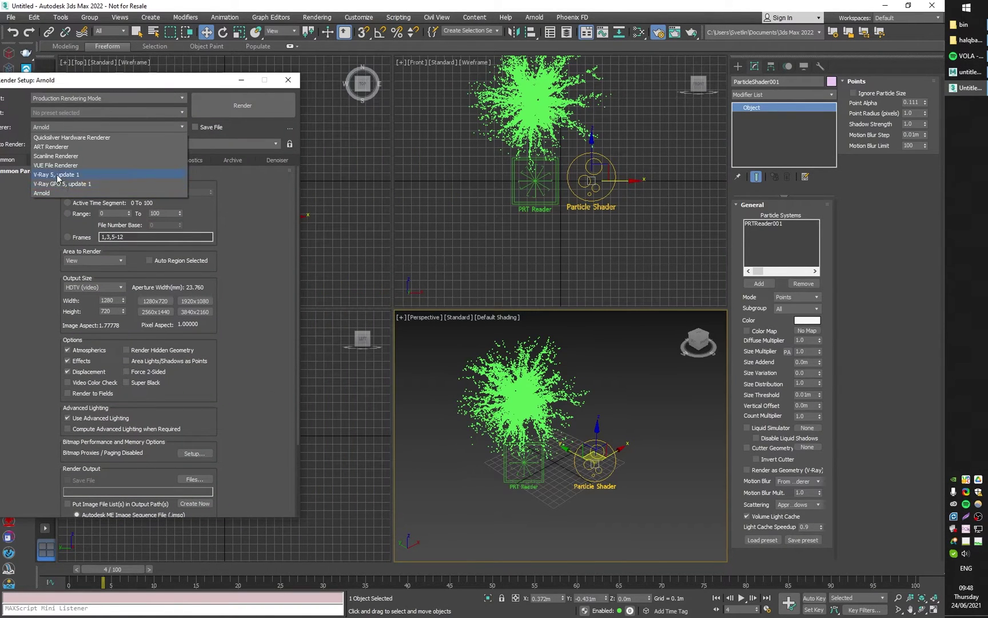
left_click(58, 175)
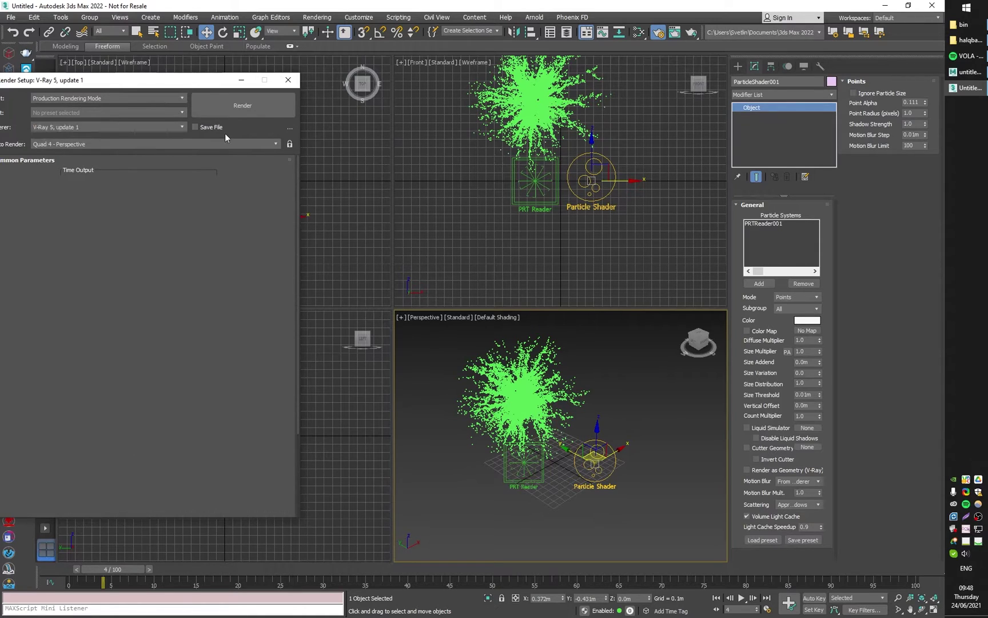
left_click(376, 104)
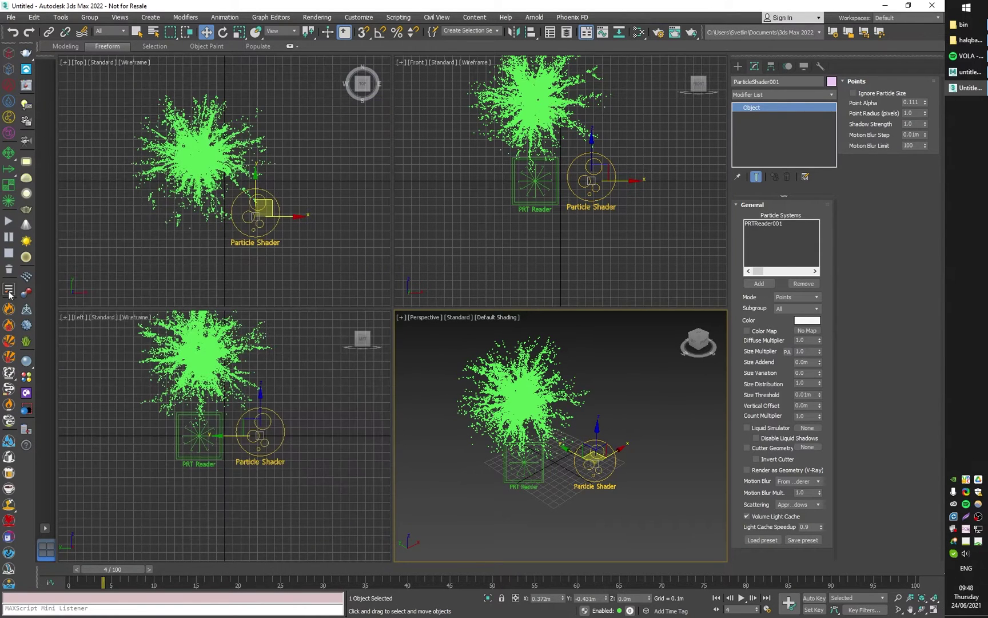
left_click(26, 178)
left_click(140, 83)
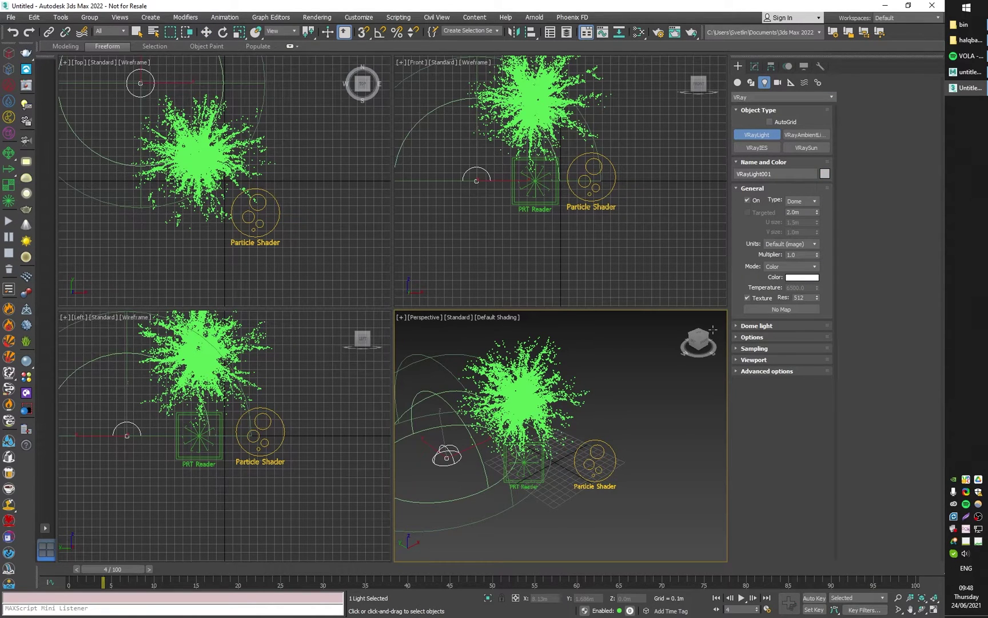
Step: Render the particle cloud with V-Ray, inspect its Alpha channel, then close the frame buffer
key("shift+q")
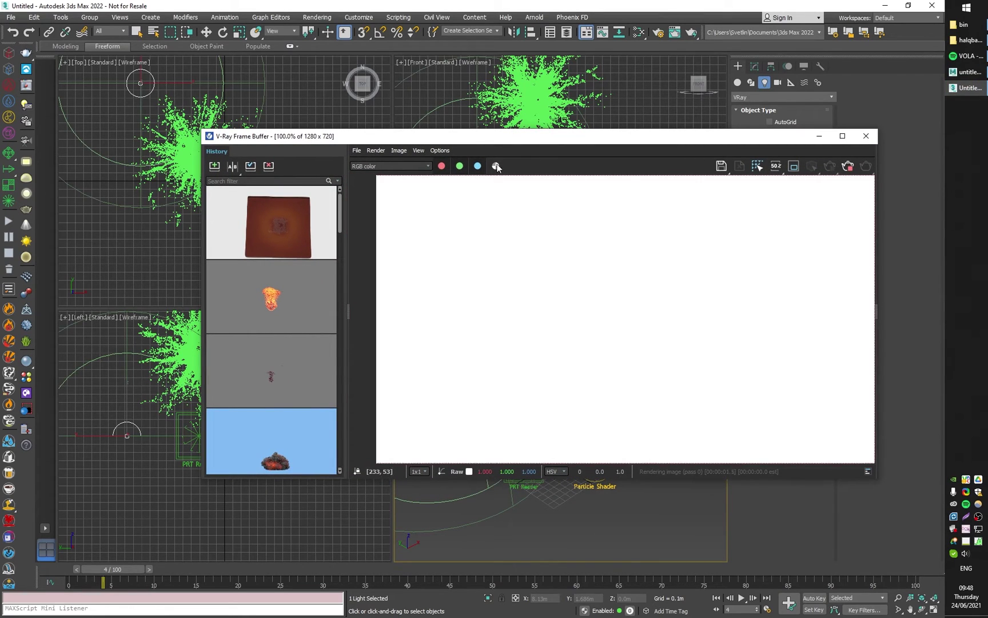
left_click(496, 167)
scroll(573, 308, "down", 1)
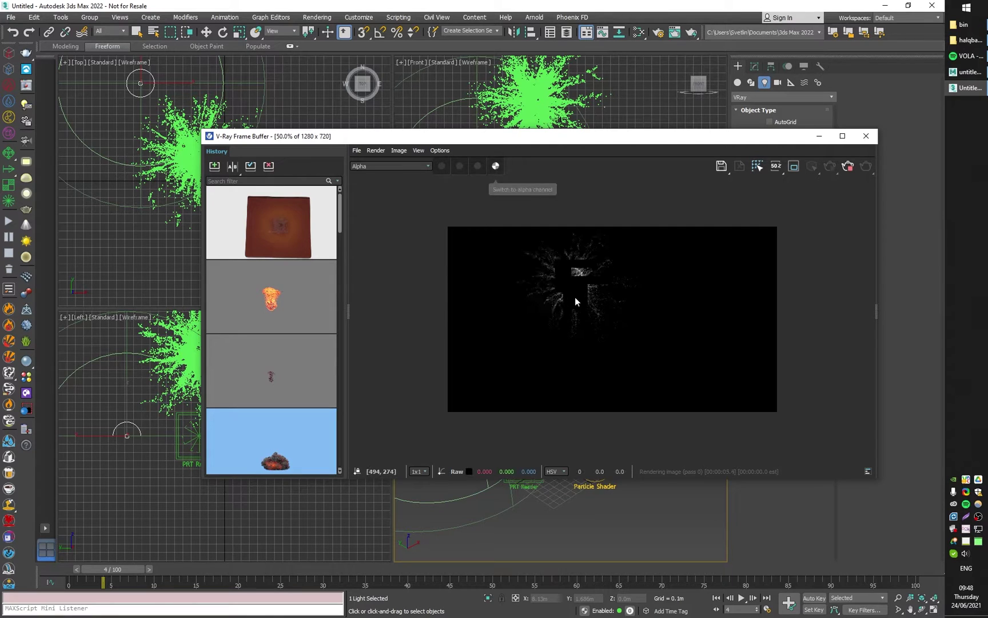
scroll(574, 296, "up", 1)
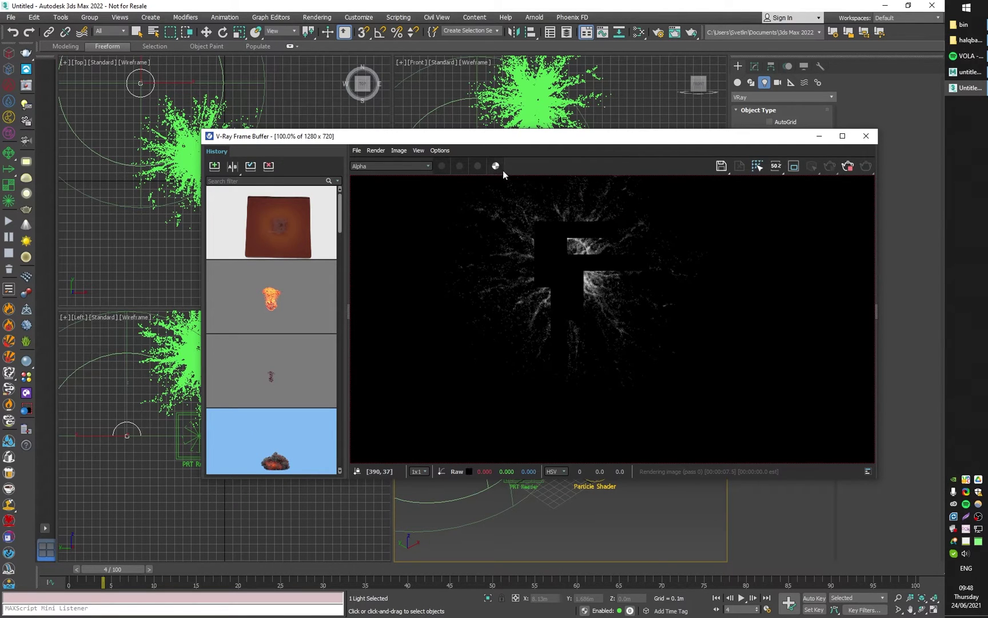
middle_click_drag(578, 269, 566, 296)
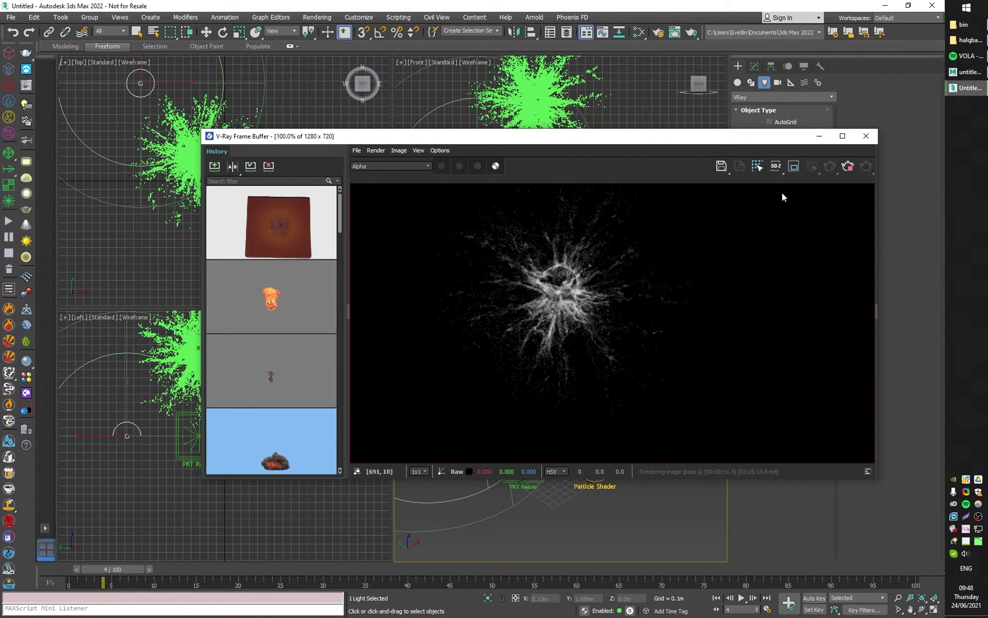
left_click(866, 136)
Step: Select the PRT Reader, Particle Shader and dome light and remove them, leaving an empty scene
left_click(755, 66)
left_click(524, 470)
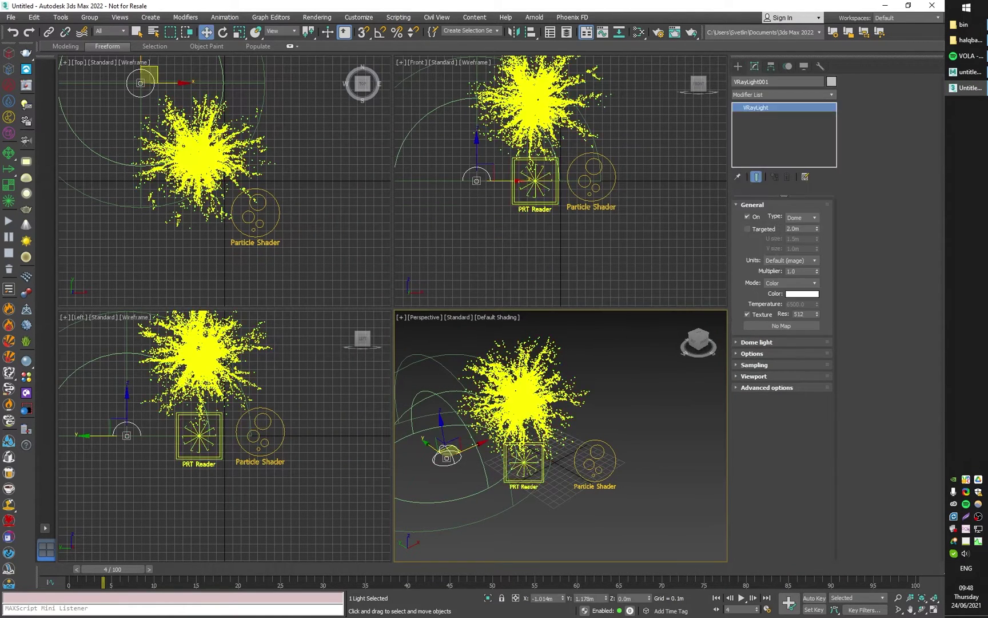
key("w")
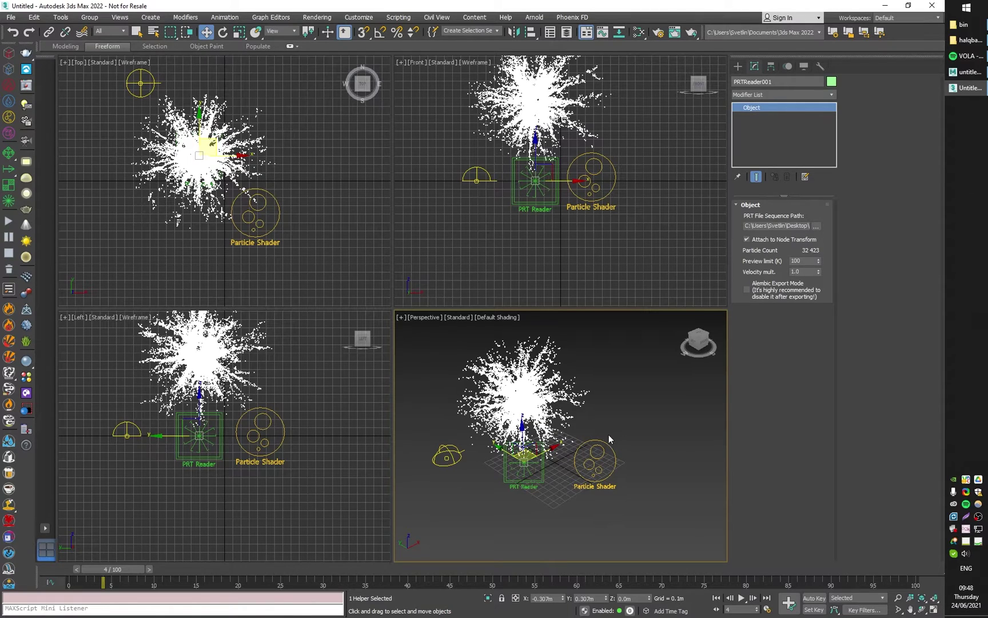
left_click(637, 501)
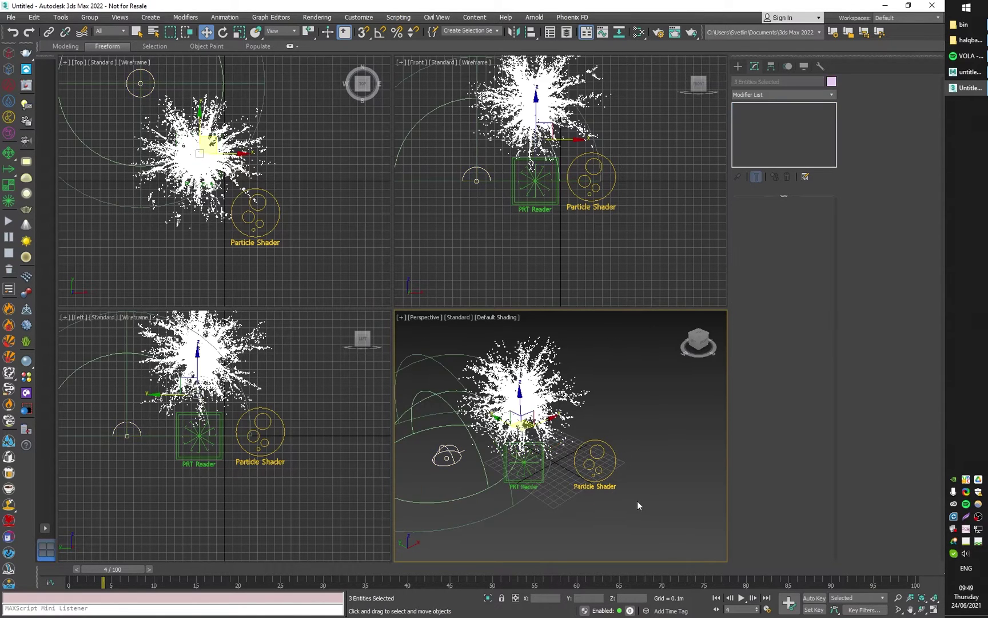
key("ctrl+n")
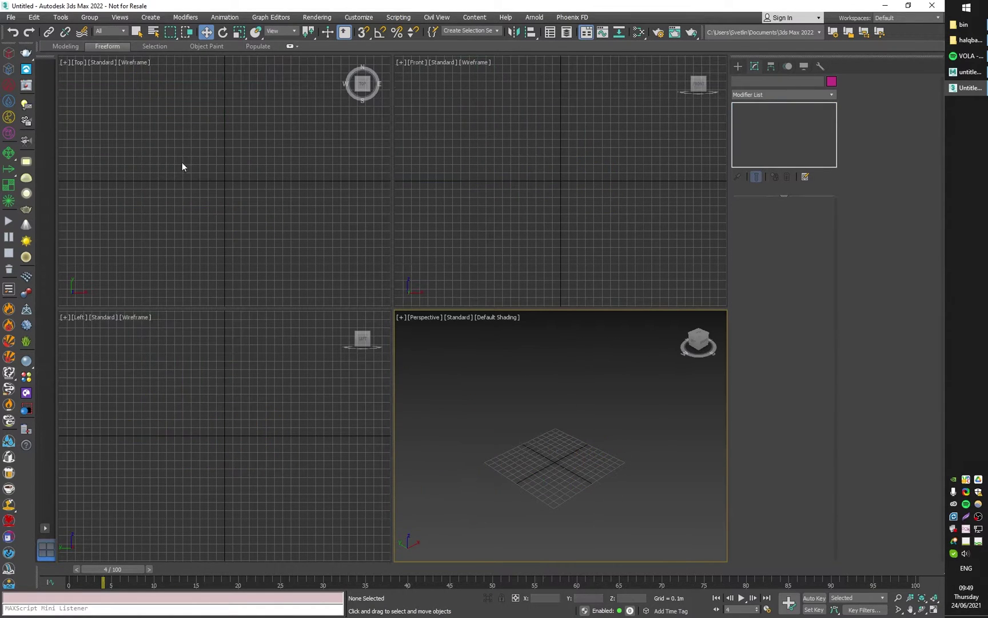
Step: Draw a PhoenixFDFire001 fire and smoke simulator grid in the scene
left_click(9, 53)
left_click_drag(535, 462, 577, 464)
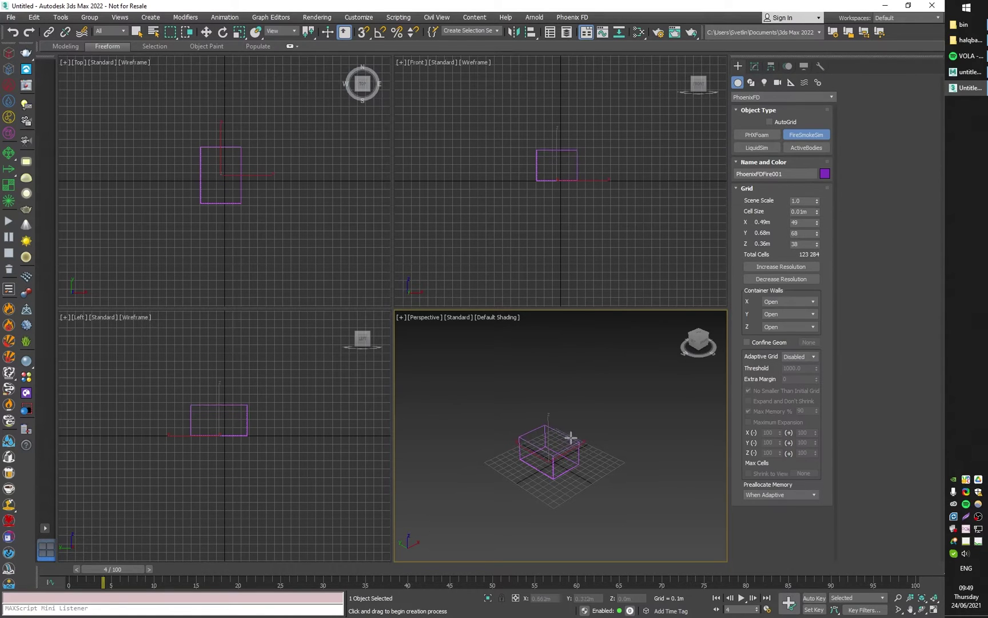
left_click(641, 208)
right_click(644, 252)
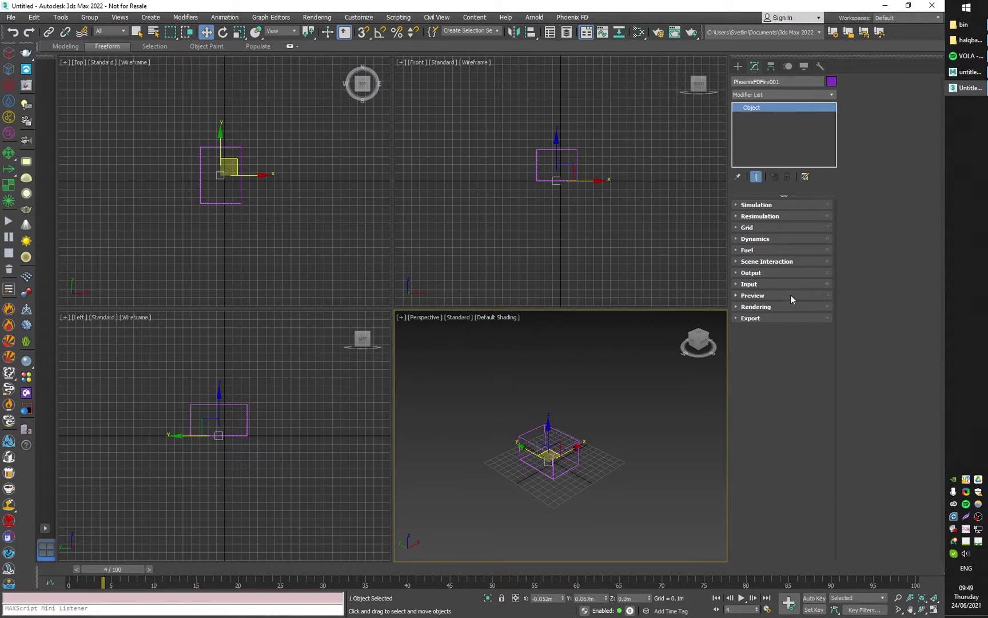
Step: Expand the Input rollout and browse for the simulator's input cache path
left_click(749, 284)
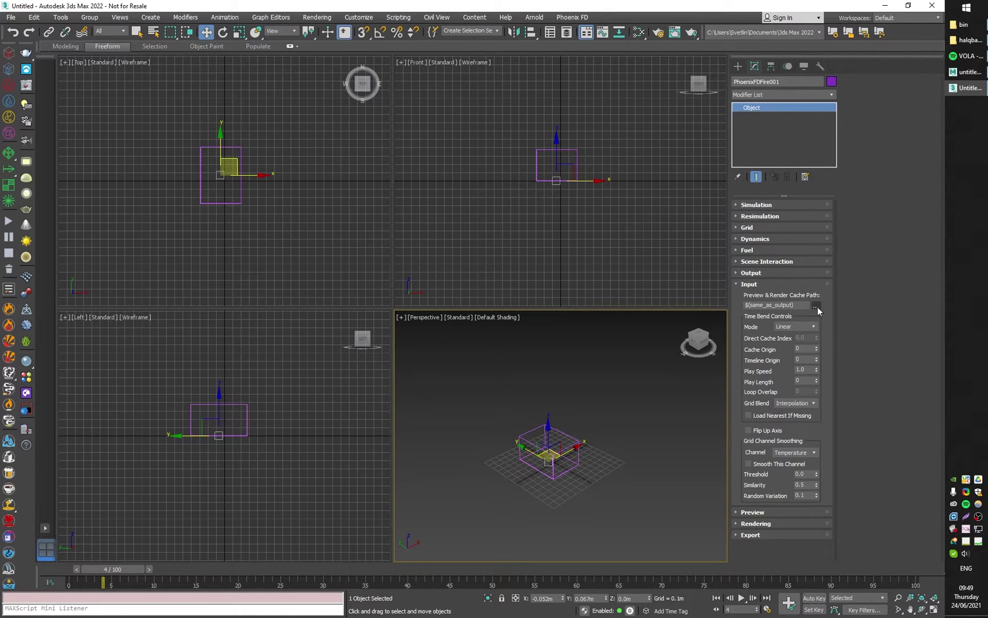
left_click(817, 306)
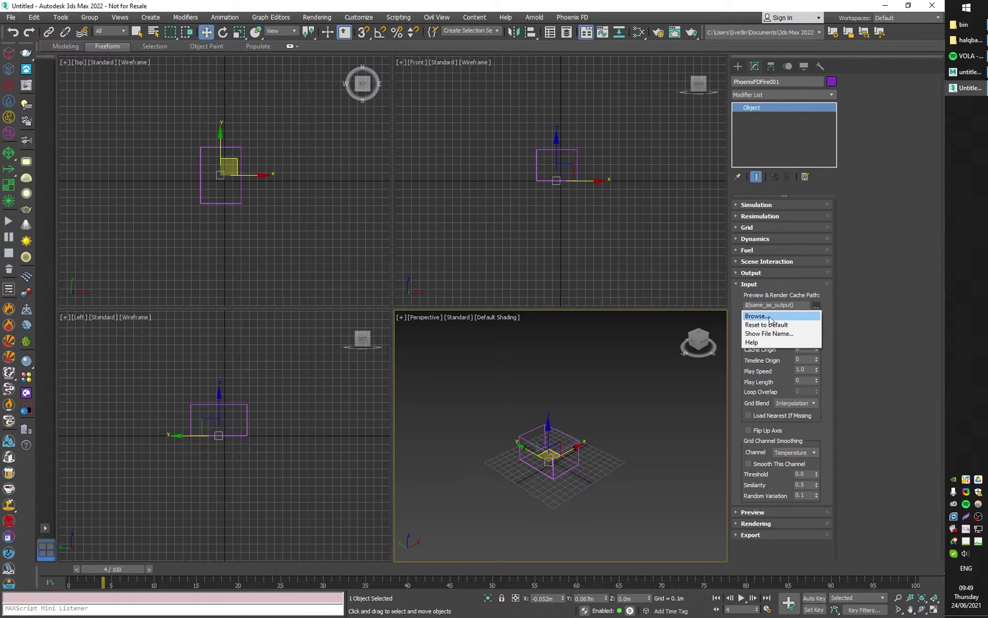
left_click(770, 320)
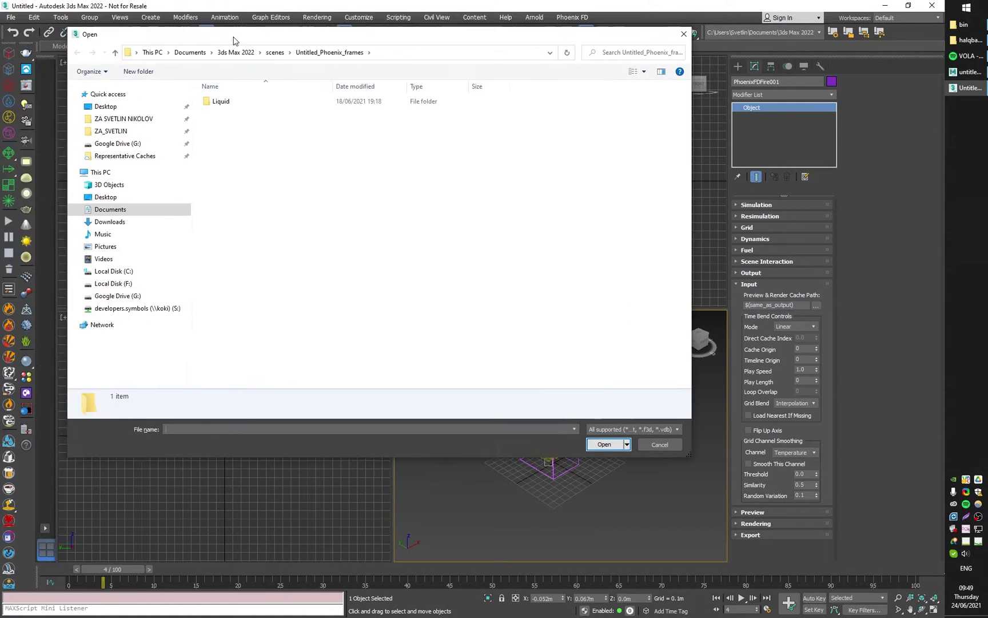
Step: Filter by Krakatoa (*.prt) and load halqbabalq_7.prt from the Desktop's halqbabalq folder as input cache
left_click(105, 196)
left_click(258, 220)
left_click(254, 382)
double_click(229, 339)
left_click(235, 144)
left_click(628, 429)
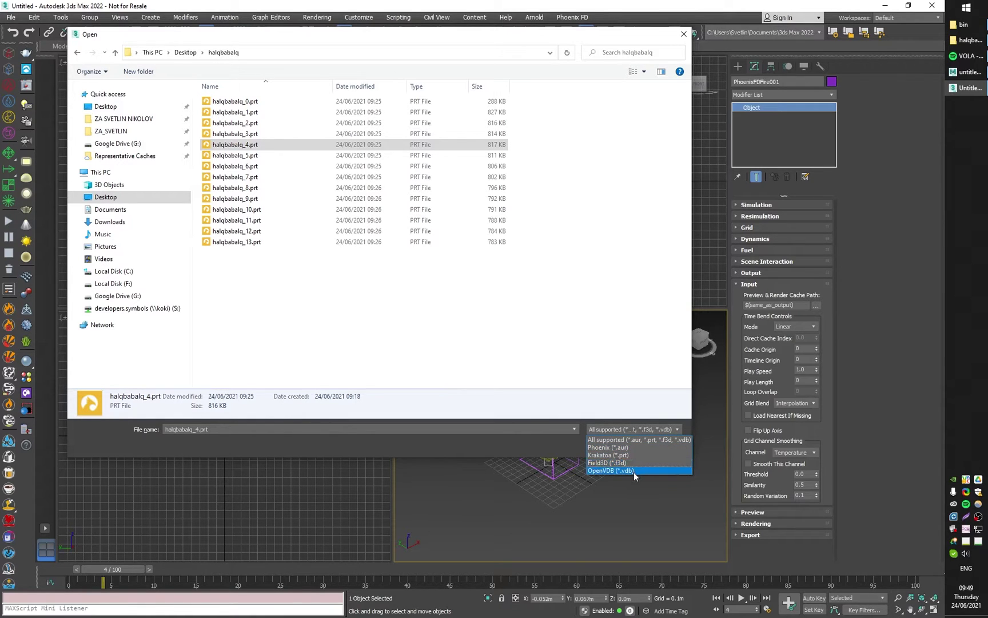
left_click(608, 455)
double_click(260, 177)
mouse_move(125, 576)
left_mouse_down()
mouse_move(214, 579)
mouse_move(121, 581)
mouse_move(129, 578)
left_mouse_up()
Step: Expand the Simulation rollout and read the cache content: a PRTSystem of 32,423 particles
key("w")
scroll(520, 471, "up", 2)
scroll(530, 456, "down", 3)
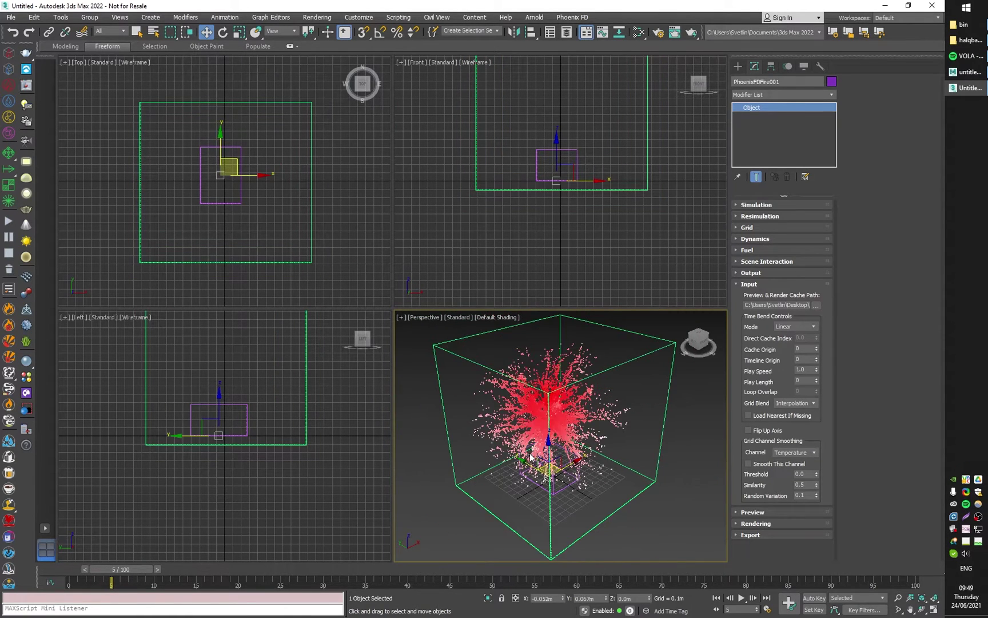
mouse_move(139, 565)
left_mouse_down()
mouse_move(108, 571)
mouse_move(148, 569)
left_mouse_up()
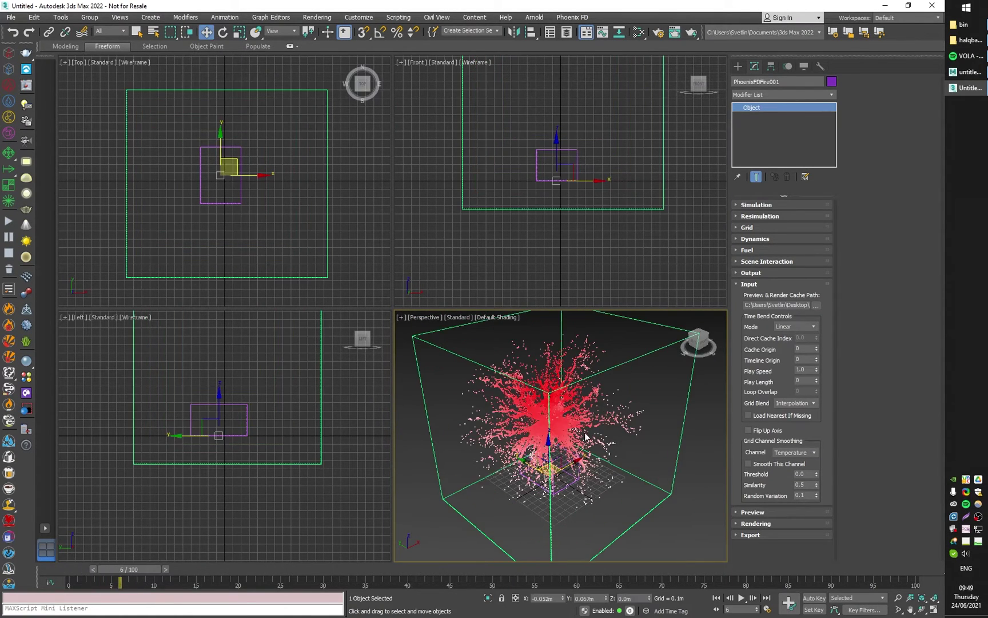
left_click(758, 205)
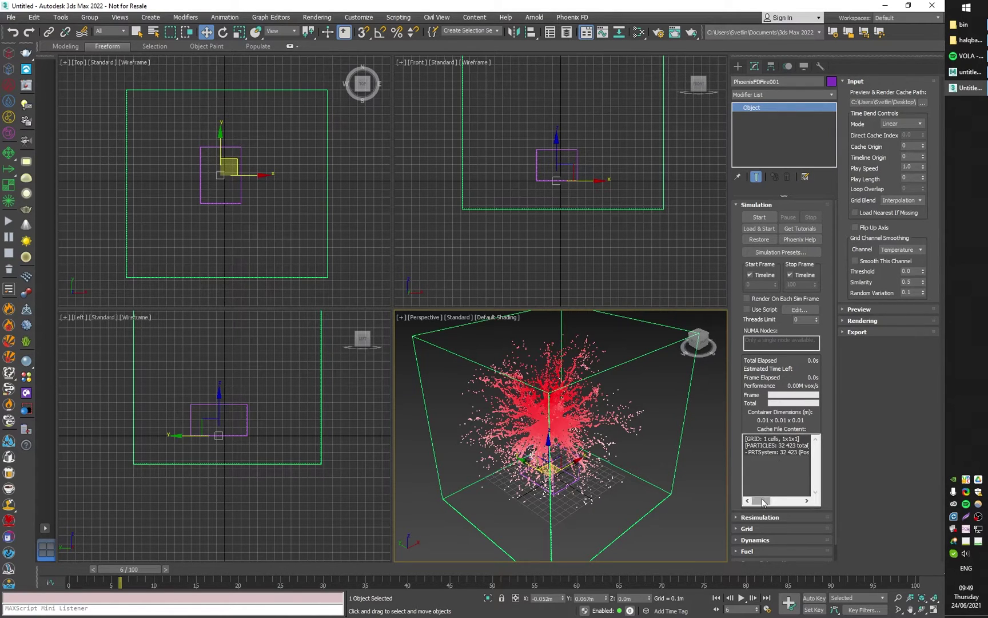
mouse_move(762, 501)
left_mouse_down()
mouse_move(796, 503)
mouse_move(749, 504)
left_mouse_up()
mouse_move(155, 570)
left_mouse_down()
mouse_move(195, 570)
mouse_move(148, 569)
mouse_move(195, 570)
mouse_move(193, 583)
mouse_move(159, 581)
left_mouse_up()
scroll(545, 436, "down", 5)
Step: Maximize the Perspective view and set the Preview rollout's Particle Preview to PRTSystem
key("w")
key("alt+w")
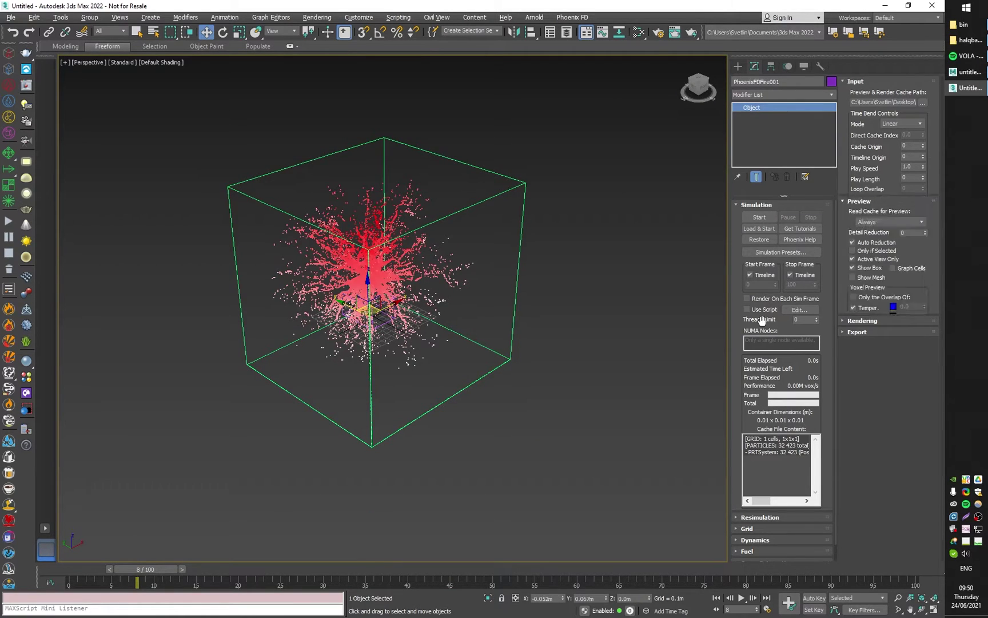
left_click(865, 310)
left_click(867, 380)
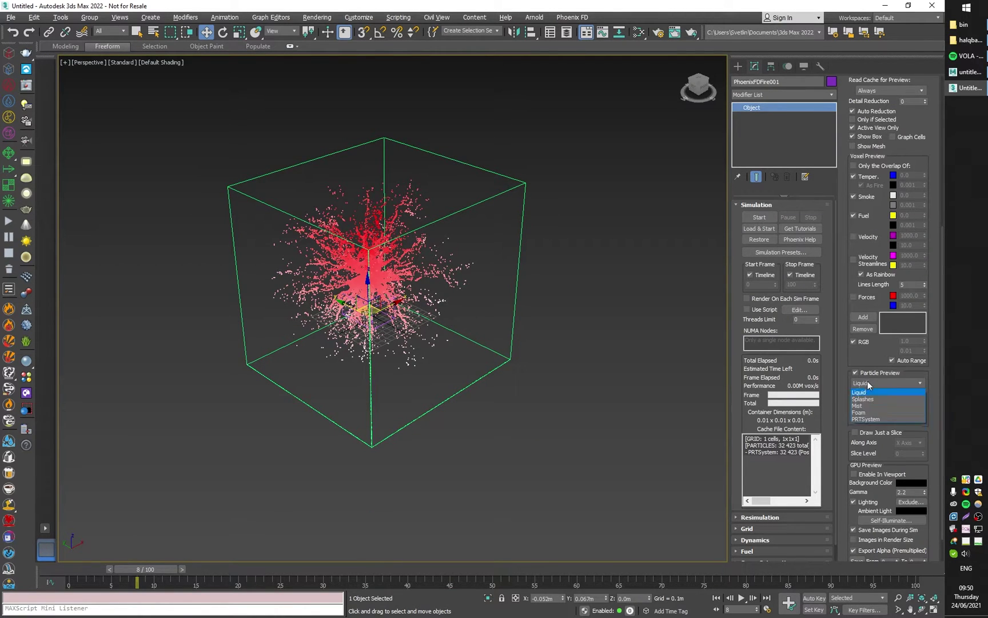
left_click(869, 420)
left_click(182, 569)
left_click(198, 569)
left_click(206, 569)
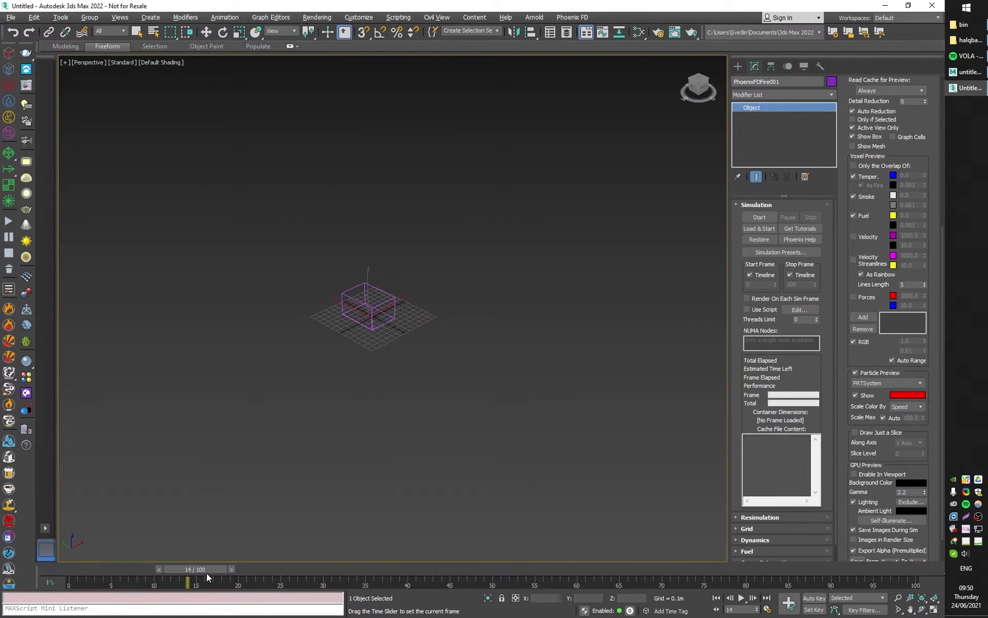
Step: Try scaling particle colour by Age and sweeping a thin preview slice through the cloud
left_click(907, 406)
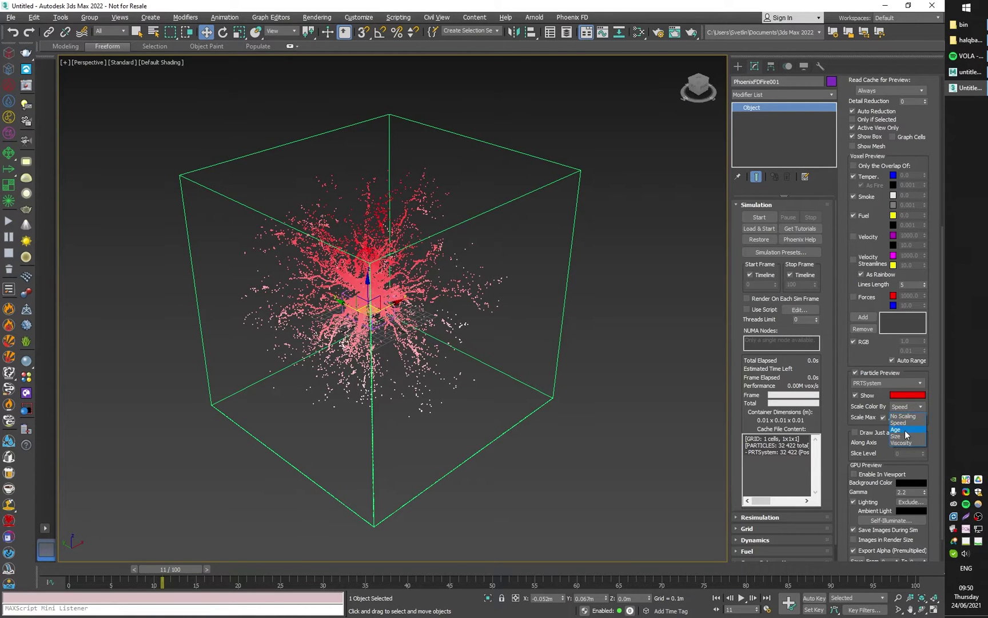
left_click(905, 430)
left_click_drag(168, 571, 95, 571)
left_click(922, 407)
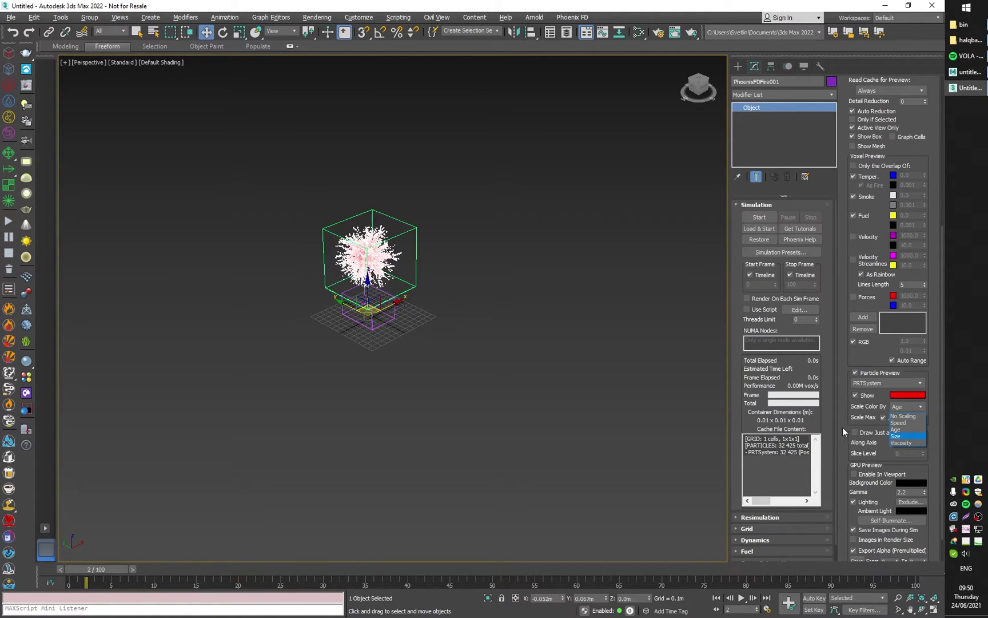
key("Up")
key("Return")
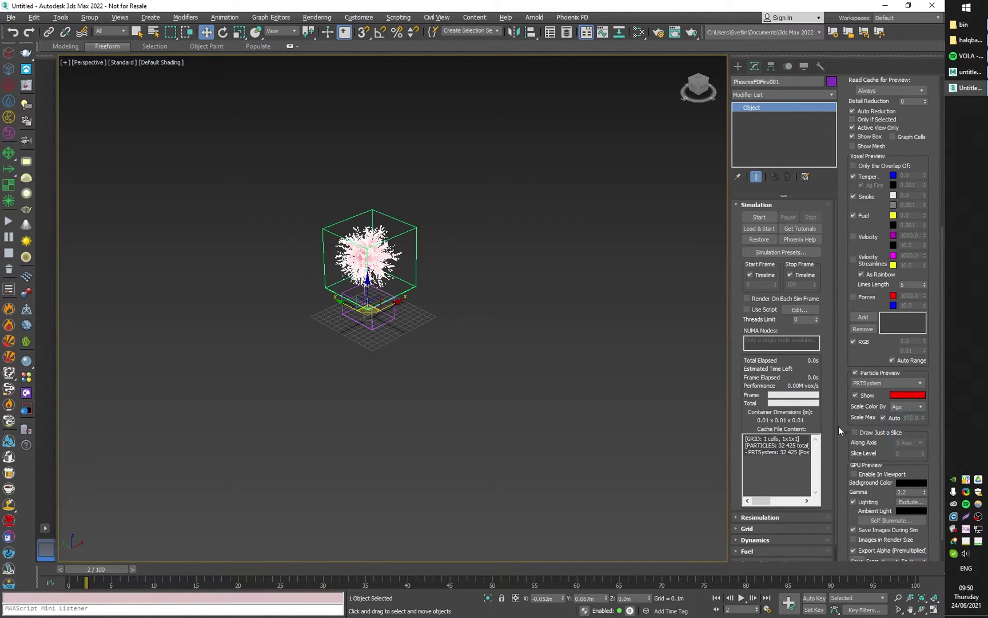
left_click_drag(119, 572, 146, 567)
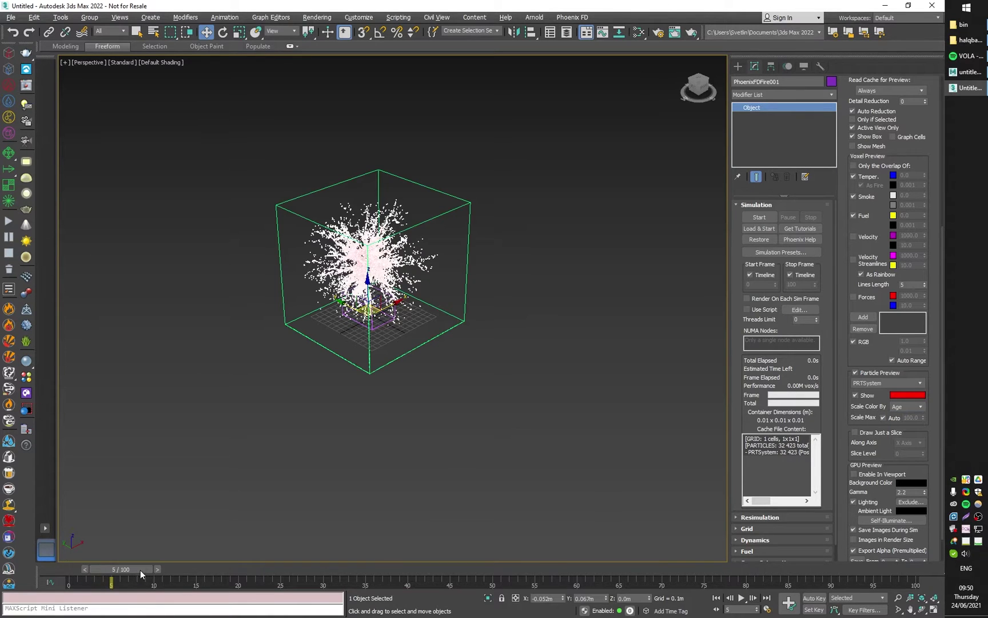
left_click(879, 433)
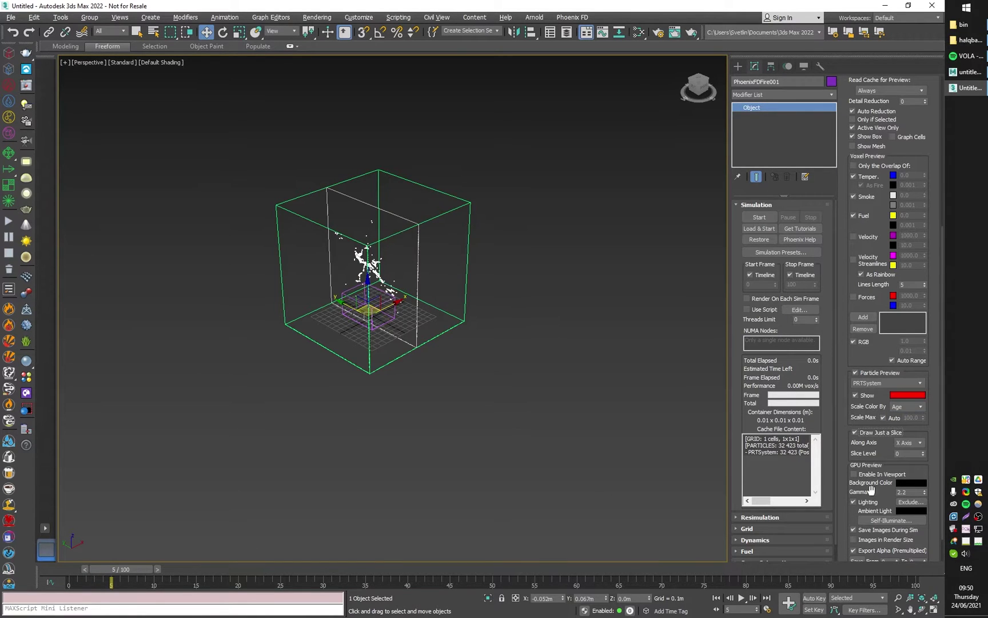
left_click_drag(924, 456, 922, 456)
left_click(855, 432)
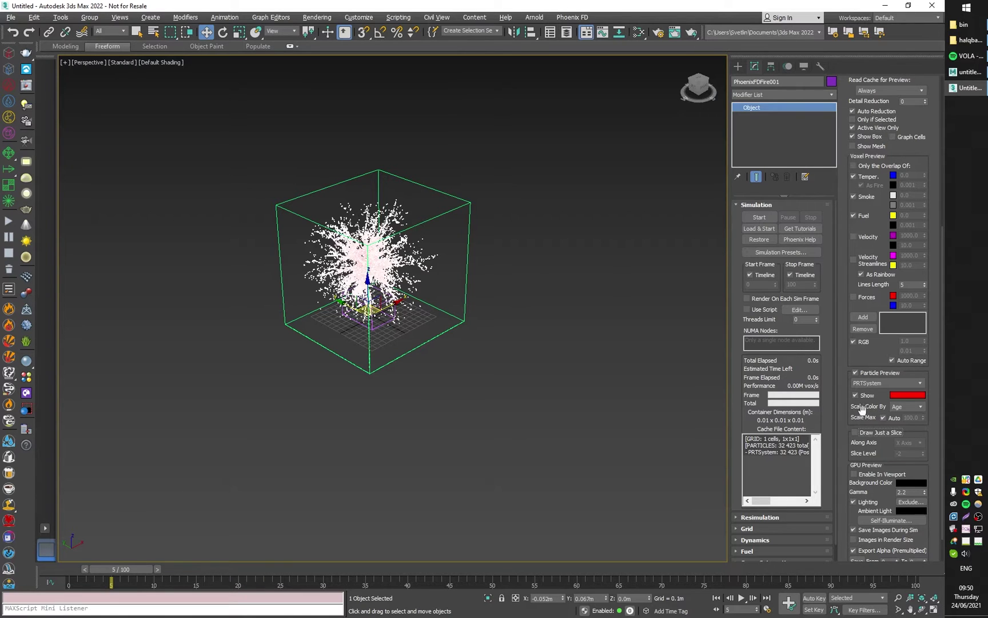
Step: Switch Scale Color By to Speed so the particles shade red to pink
left_click_drag(156, 572, 225, 571)
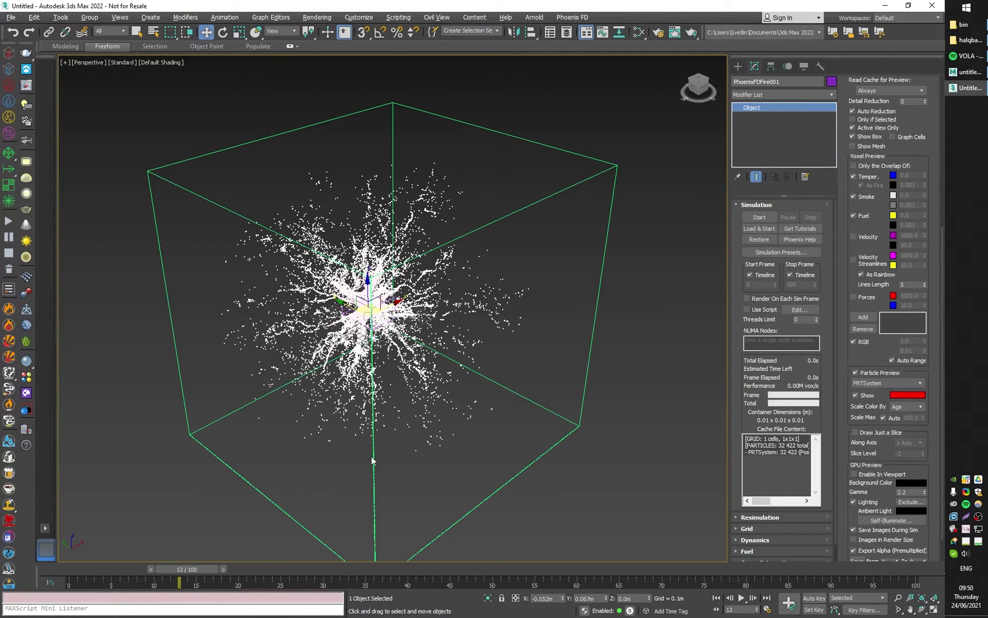
left_click_drag(854, 214, 843, 263)
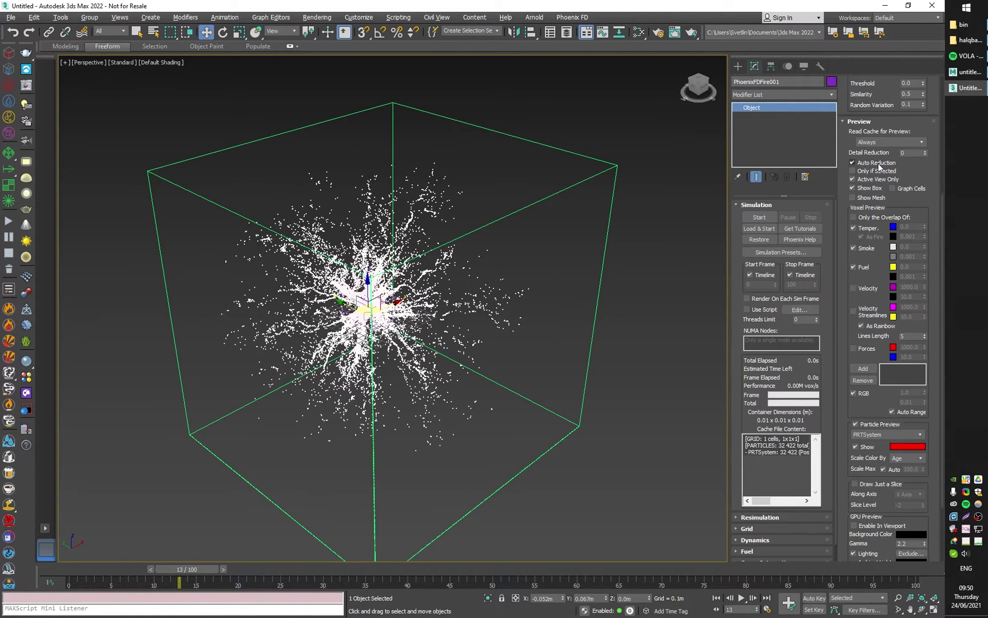
left_click_drag(212, 567, 185, 570)
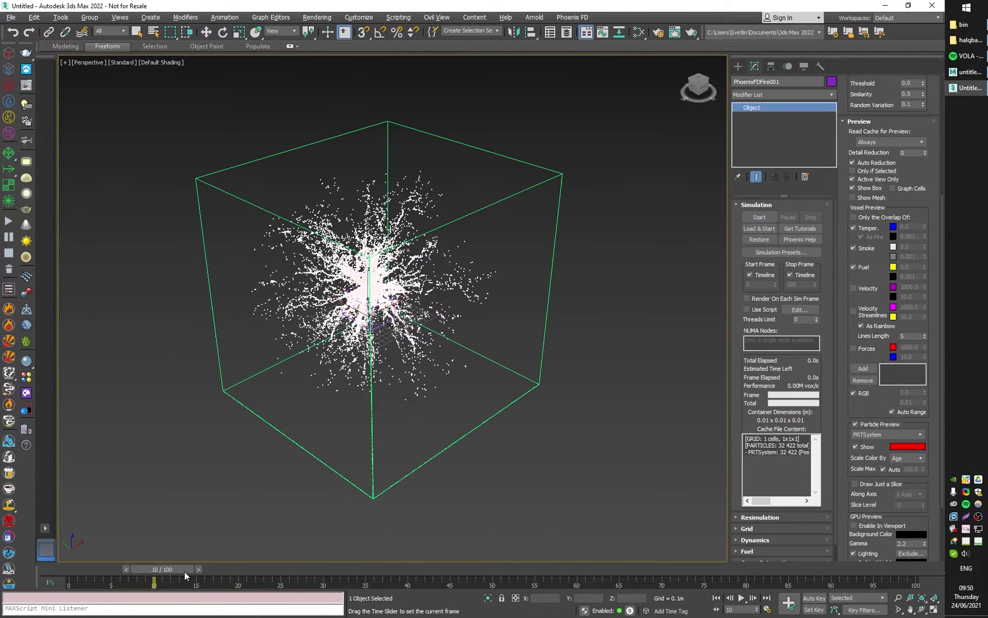
left_click(901, 435)
left_click(903, 443)
left_click(906, 459)
left_click(900, 468)
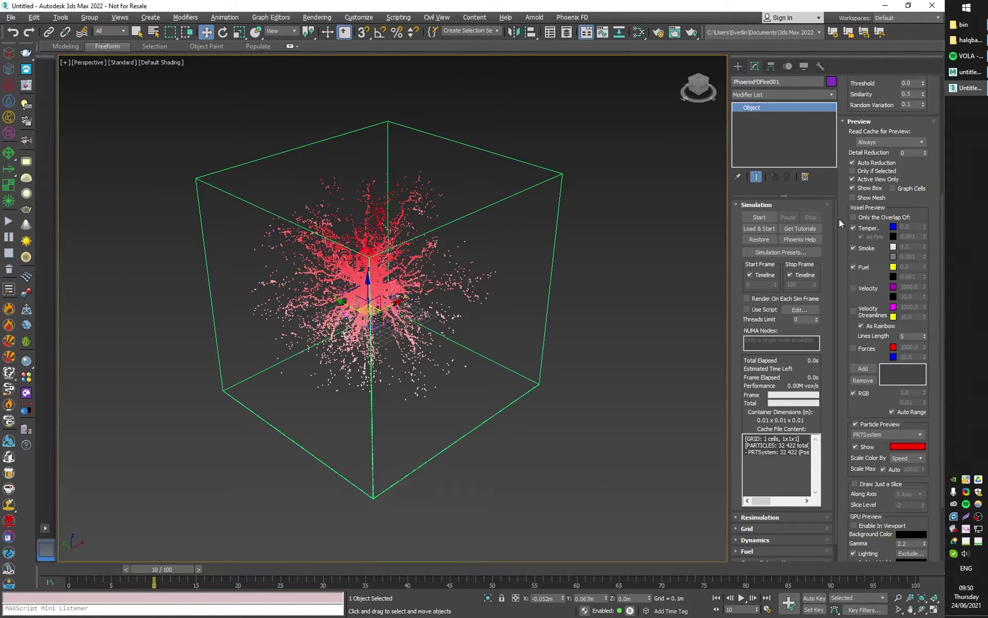
middle_click_drag(370, 395, 398, 380)
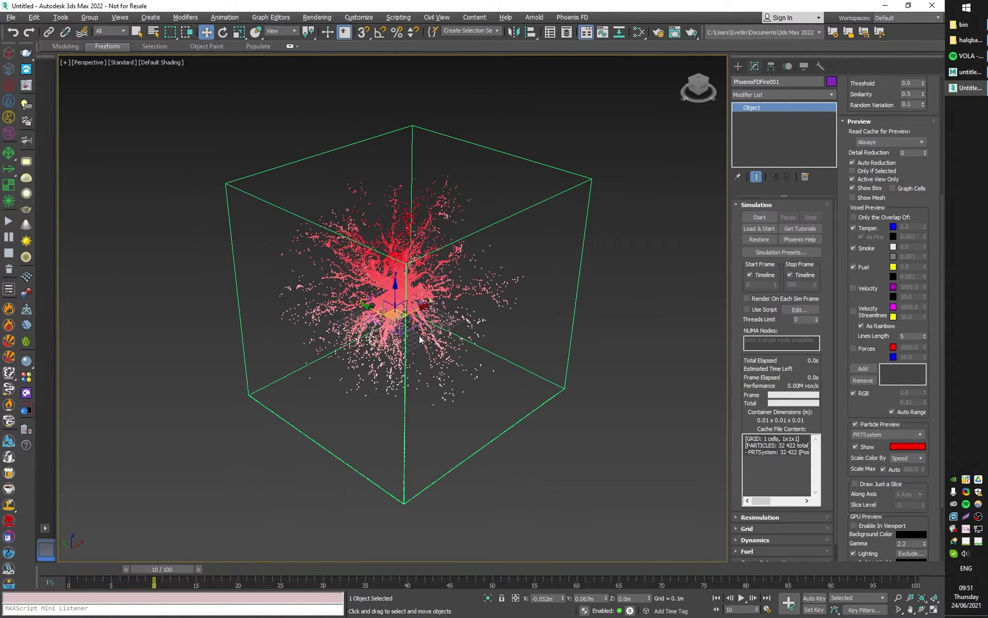
Step: Lower the input cache Play Speed to 0.1 and scrub to frame 22 to watch the slowed burst
left_click(863, 123)
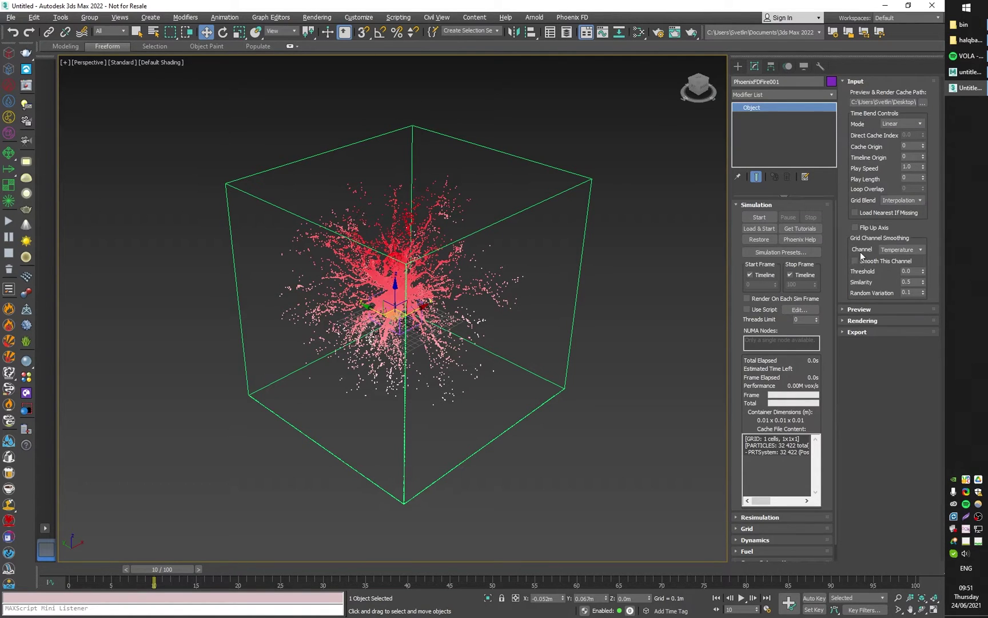
left_click_drag(172, 570, 139, 577)
key("w")
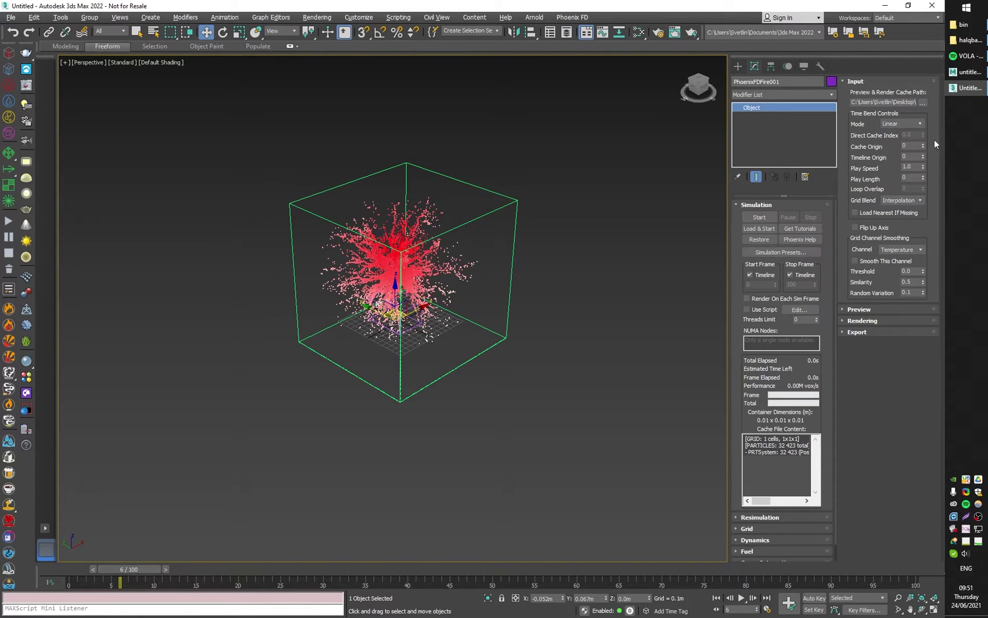
left_click_drag(924, 166, 925, 212)
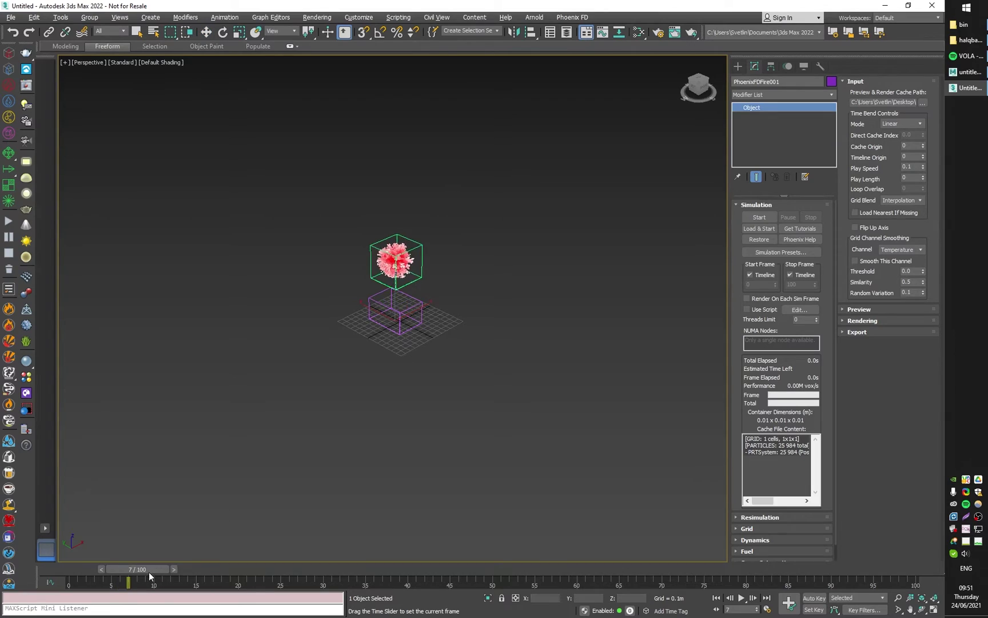
left_click_drag(149, 572, 275, 608)
key("w")
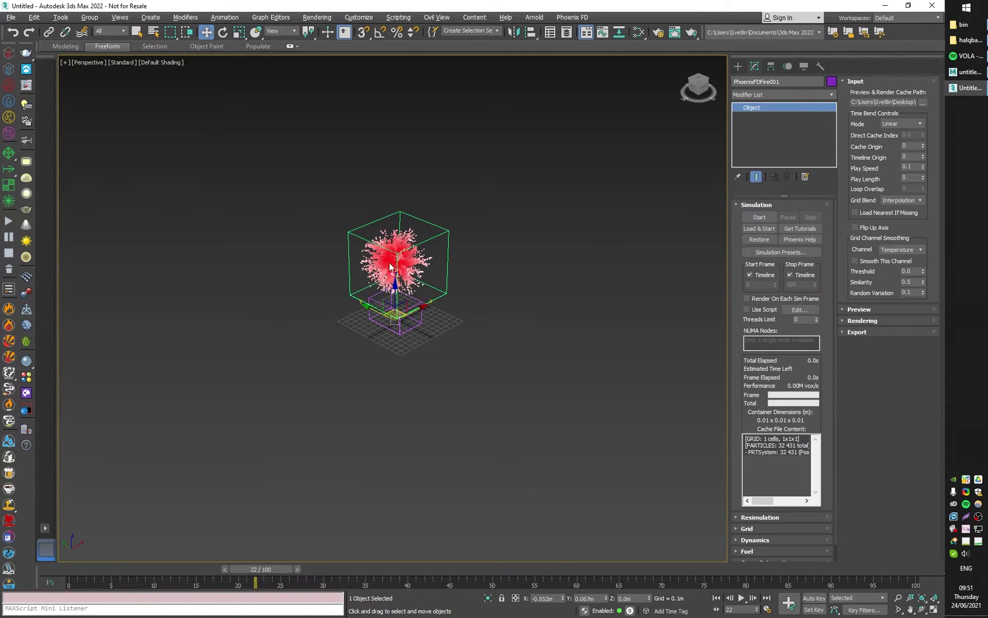
Step: Create a PhoenixFD Particle Shader beside the fire simulator and open its parameters
left_click(9, 118)
left_click(468, 312)
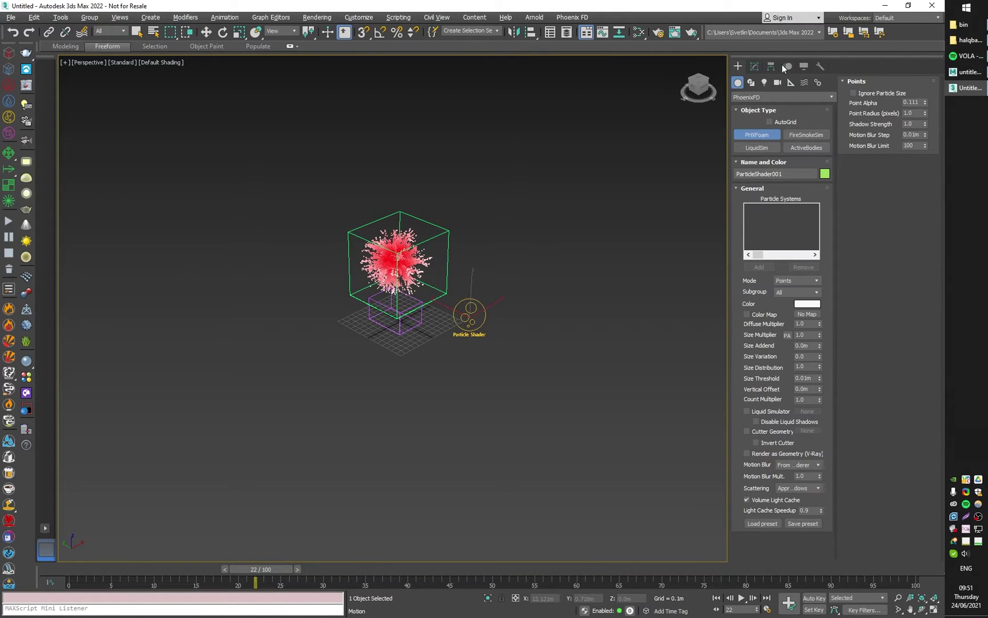
left_click(755, 66)
Step: Add PhoenixFDFire001's PRTSystem particles to the shader and keep Mode on Points
left_click(759, 283)
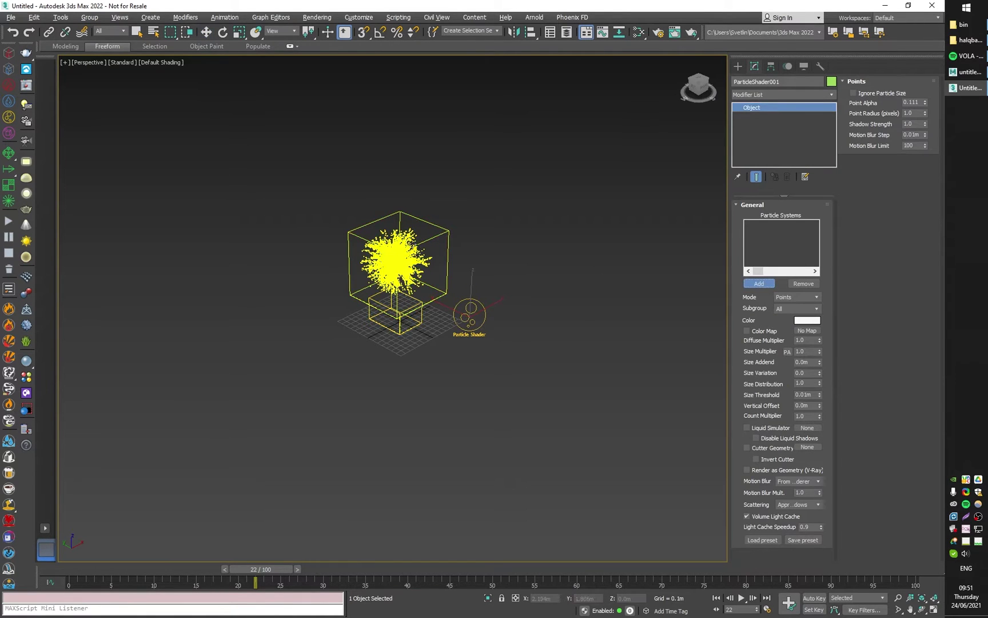
left_click(410, 249)
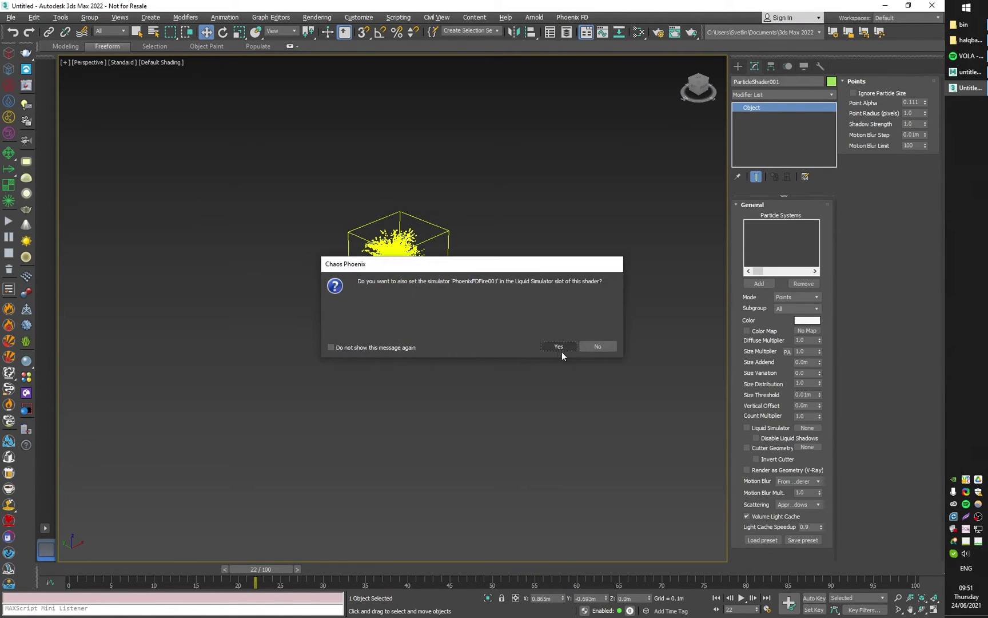
left_click(559, 346)
left_click(412, 248)
left_click(376, 381)
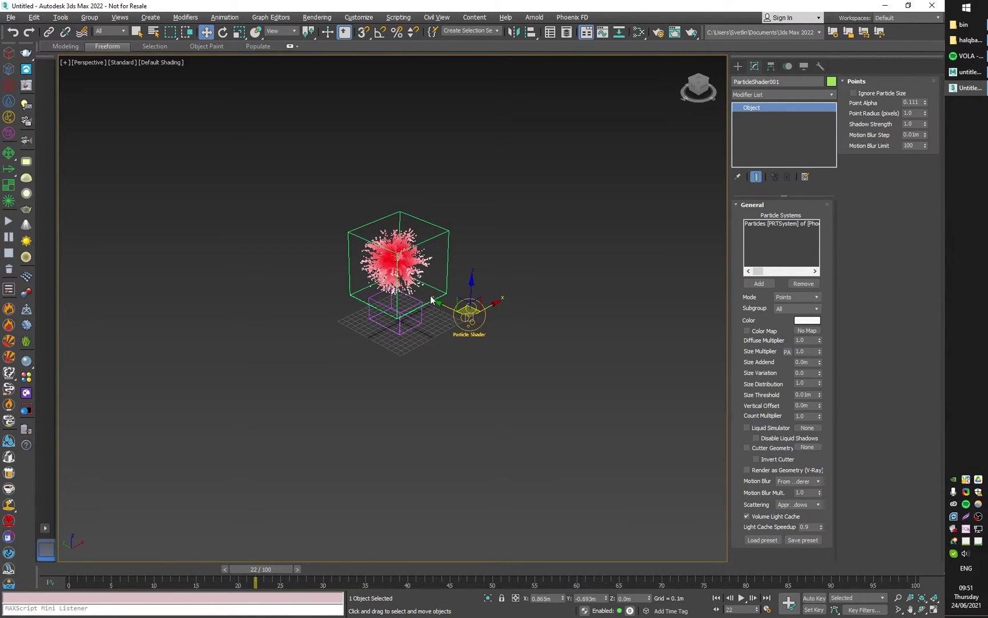
left_click(798, 295)
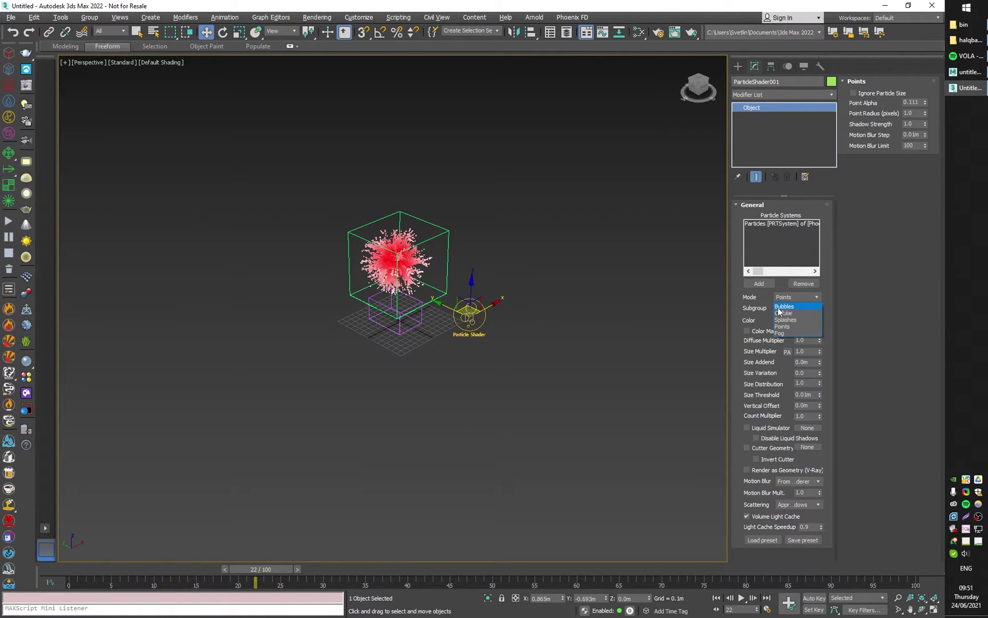
left_click(755, 300)
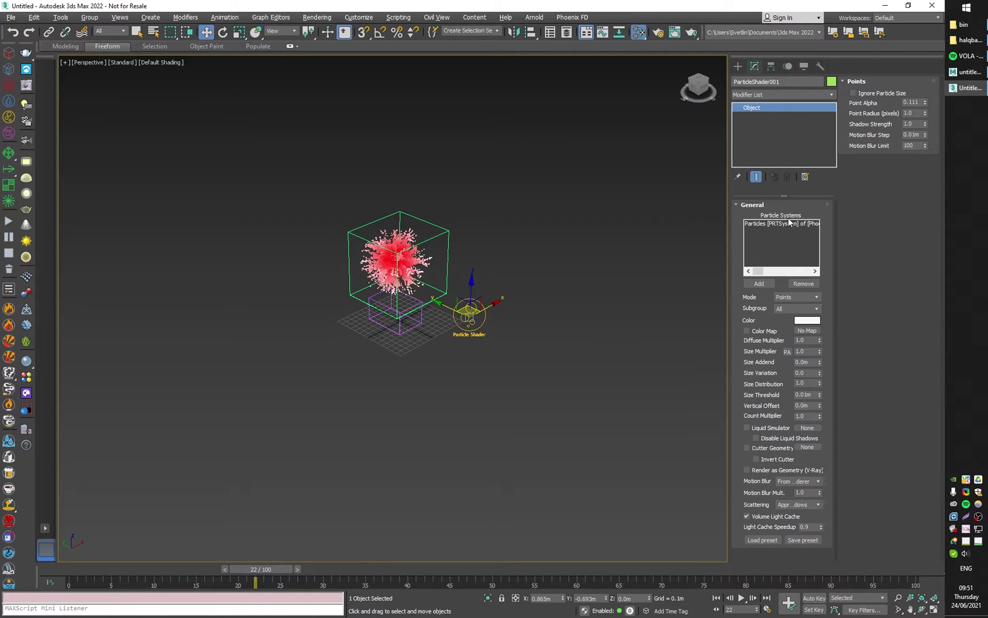
Step: Add a PhoenixFDParticleTex map node in the Slate Material Editor
key("m")
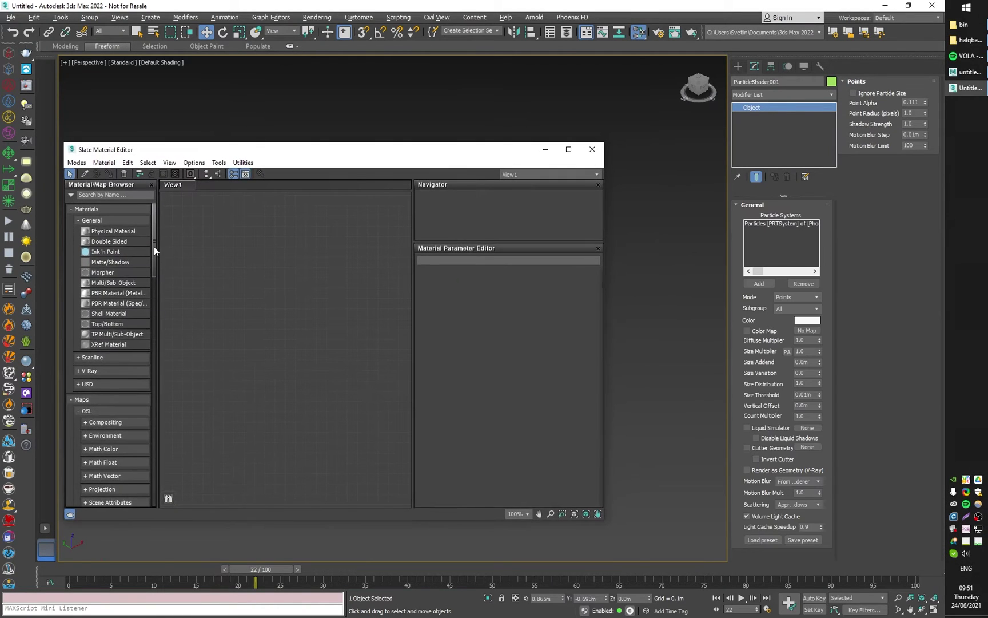
left_click_drag(154, 261, 156, 492)
right_click(243, 284)
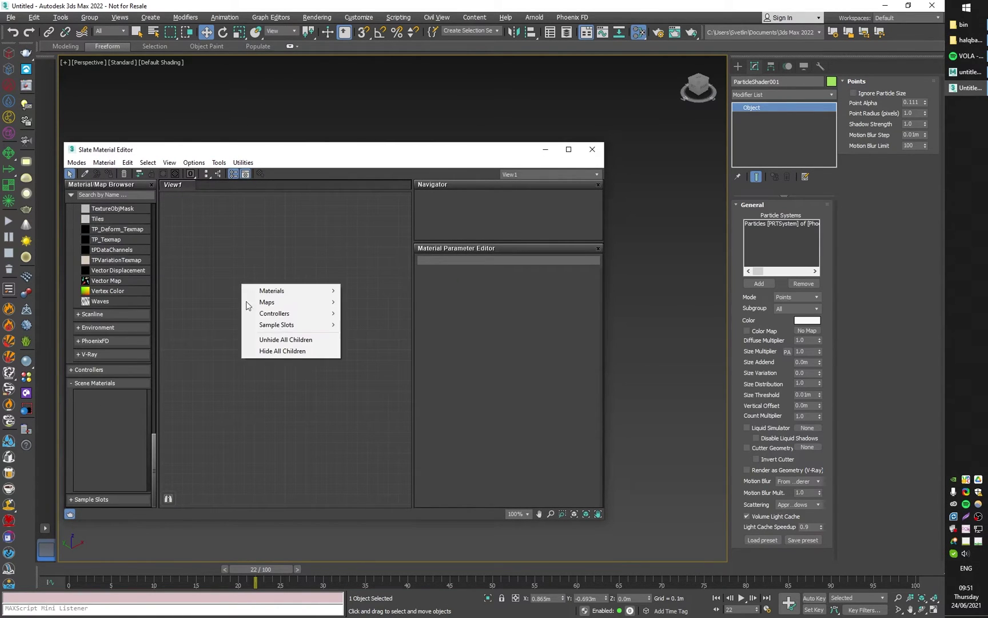
mouse_move(311, 302)
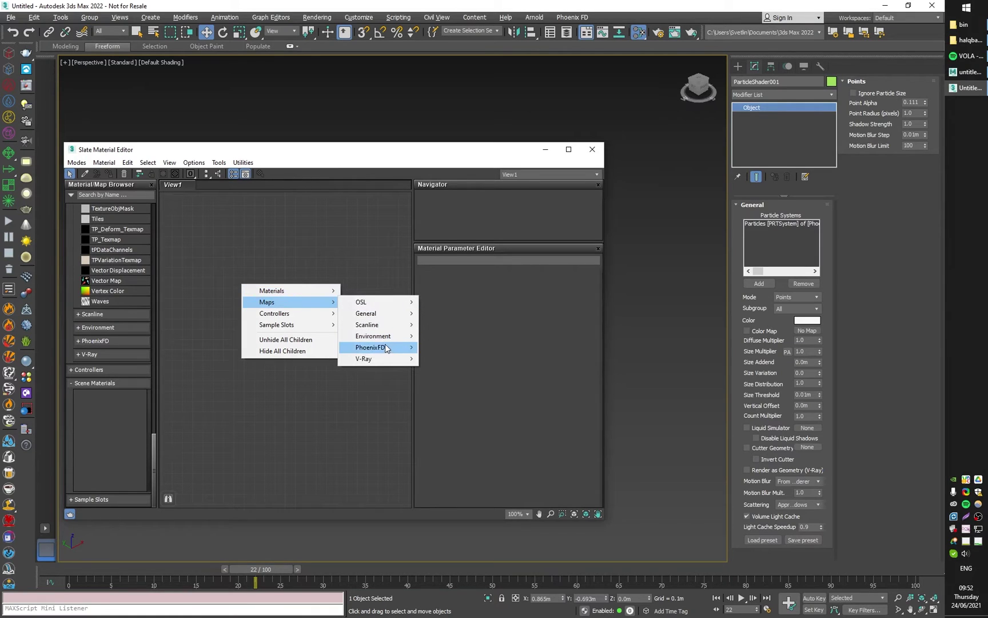
mouse_move(385, 347)
left_click(479, 378)
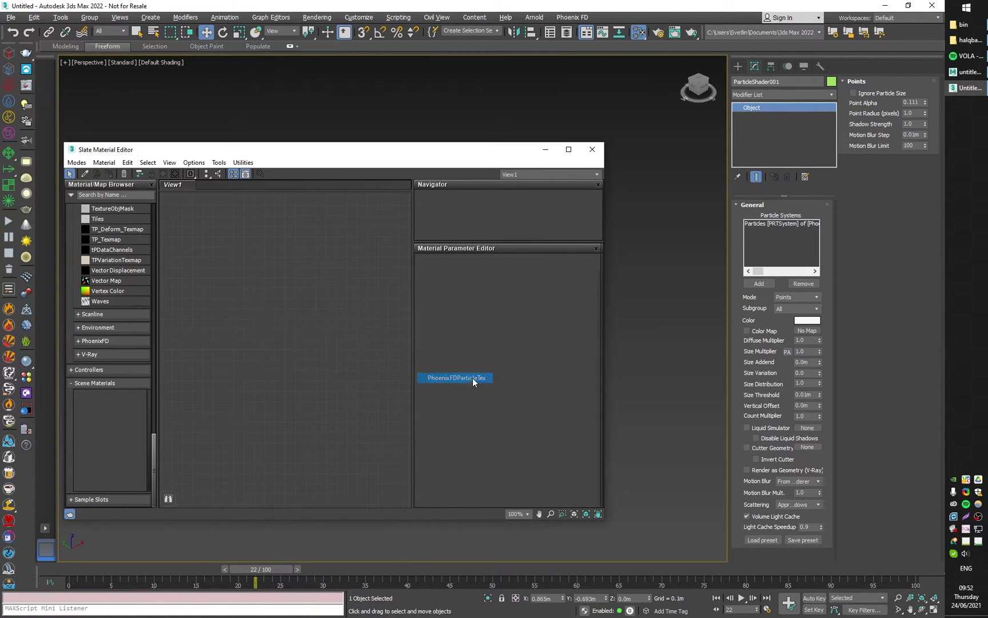
Step: Set the texture's Source Particle System to PhoenixFDFire001's Particles [PRTSystem]
left_click(512, 295)
left_click_drag(492, 152, 504, 304)
left_click(443, 262)
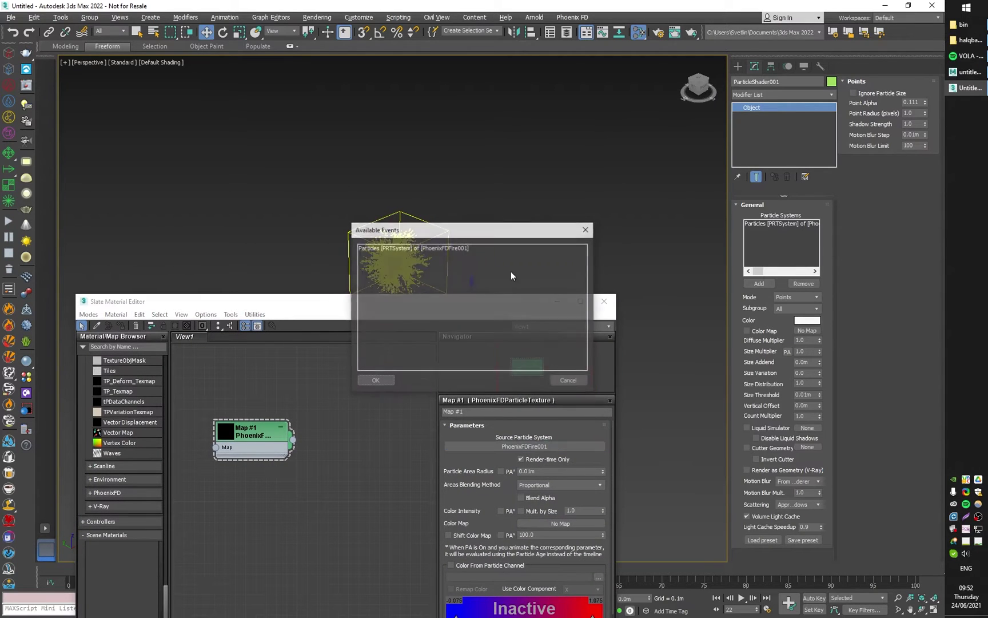
left_click(400, 249)
left_click(378, 377)
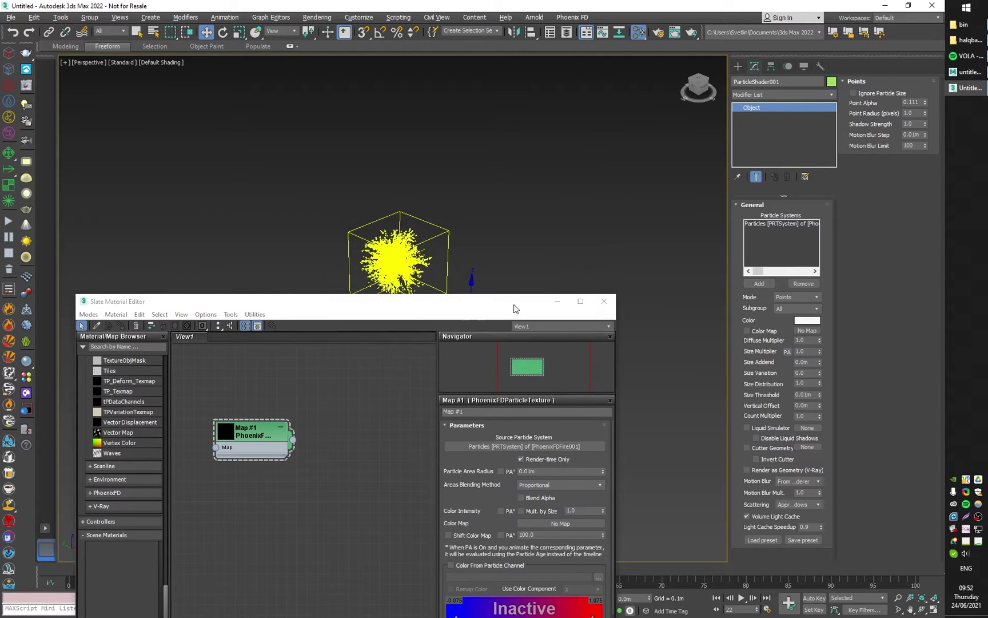
Step: Review the particle channels available for colouring in the texture's parameters
left_click_drag(515, 306, 510, 112)
scroll(515, 323, "down", 2)
scroll(558, 389, "down", 1)
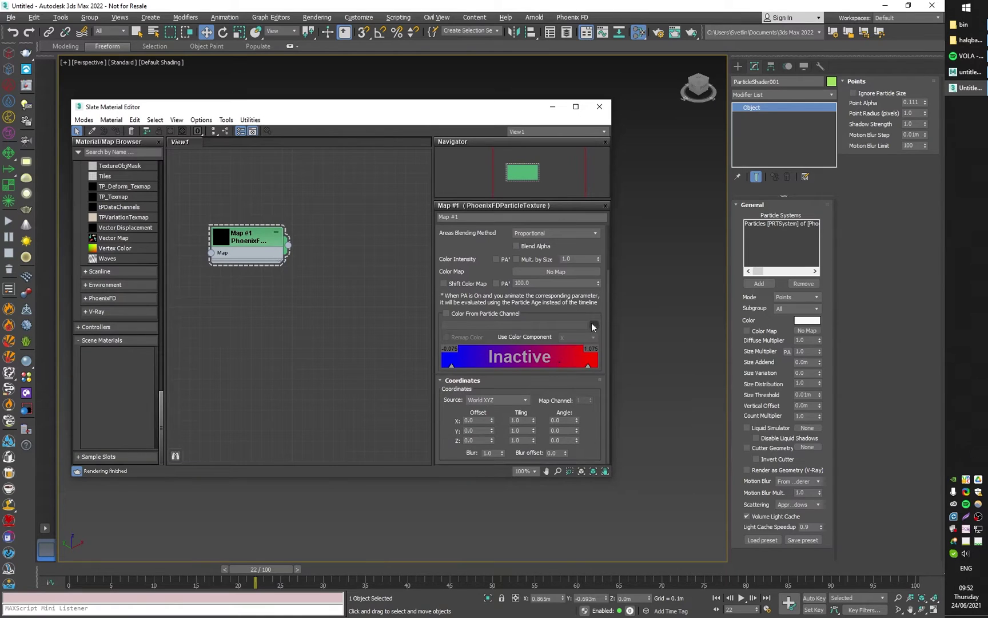
left_click(593, 326)
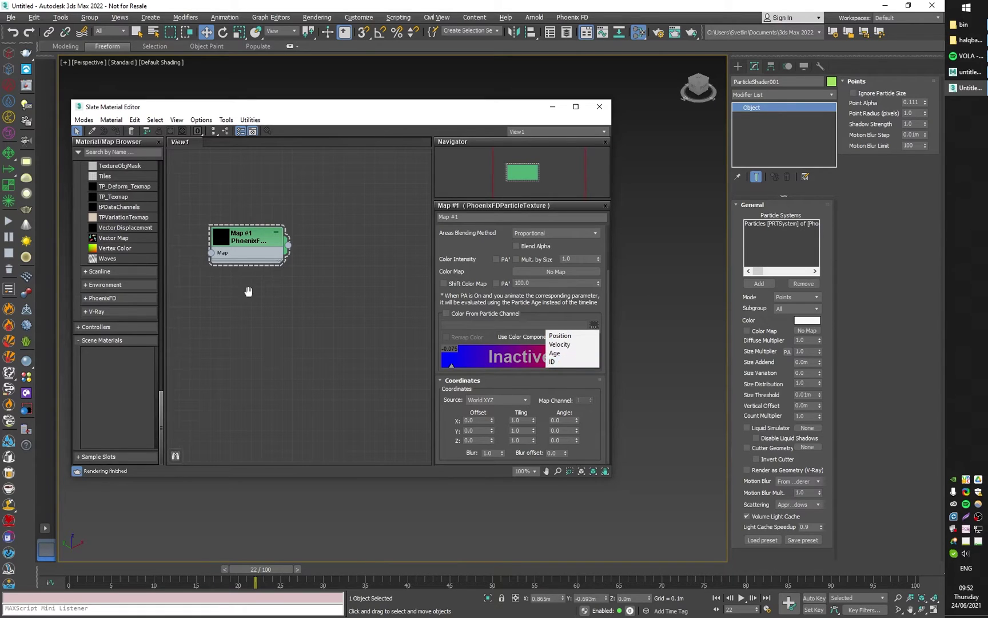
left_click(479, 268)
scroll(456, 327, "up", 3)
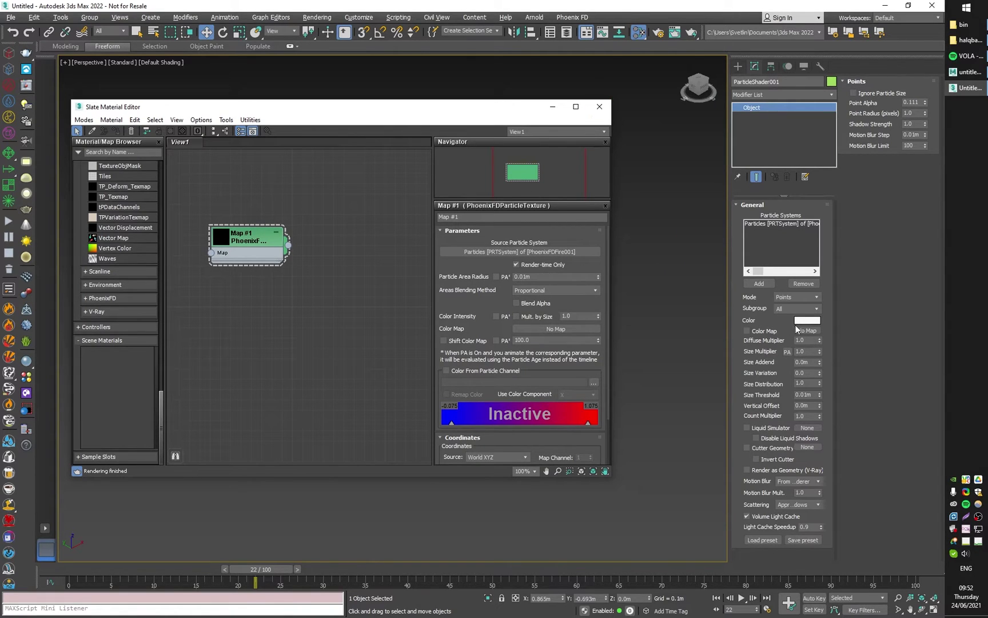
Step: Enable the Particle Shader's Color Map and wire Map #1 into it as an instance
left_click(757, 330)
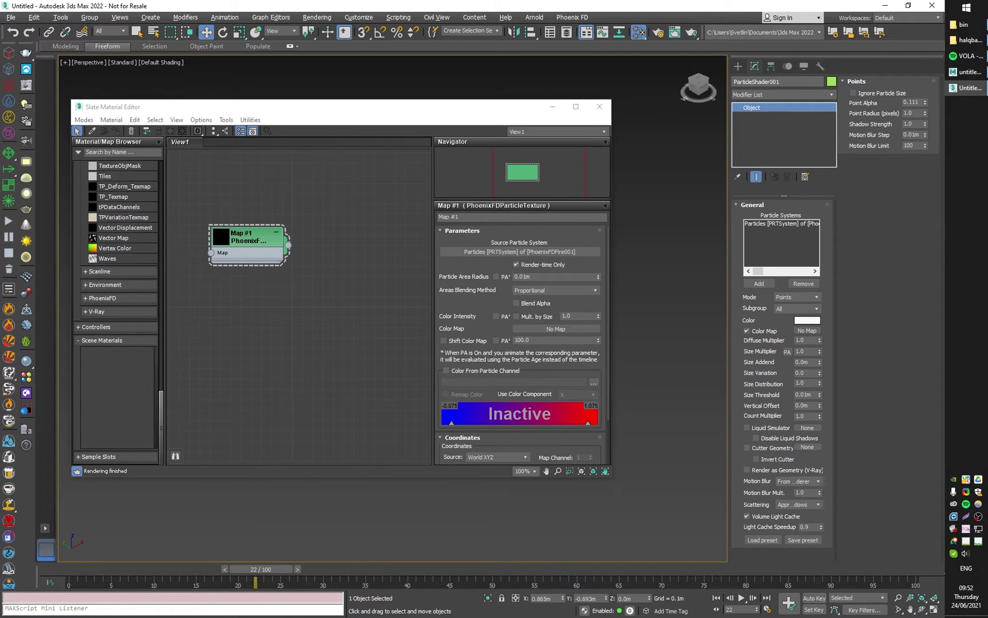
left_click_drag(289, 245, 807, 331)
left_click(449, 344)
scroll(610, 397, "down", 2)
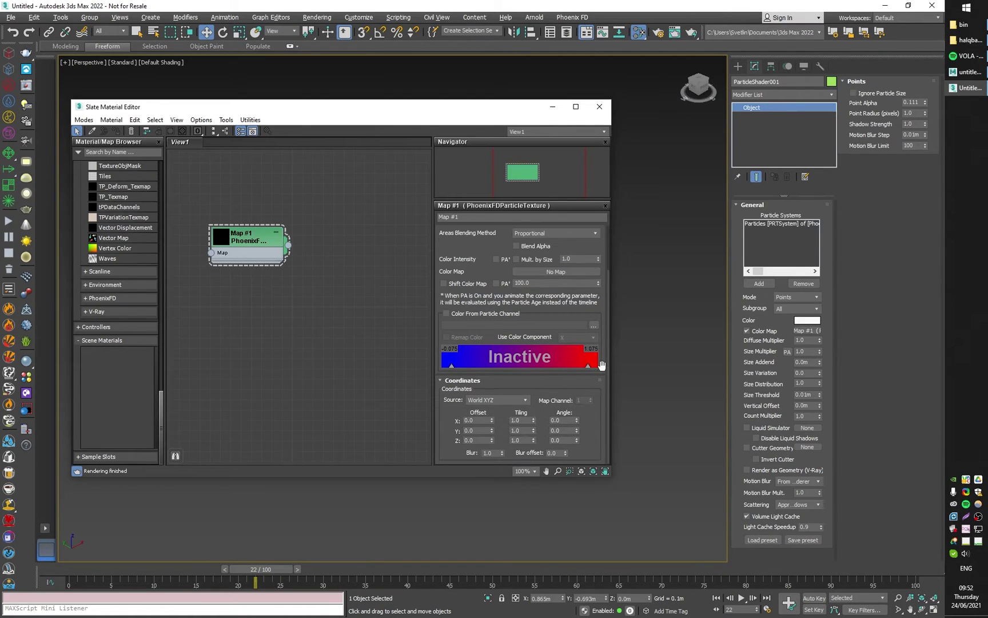
left_click(599, 106)
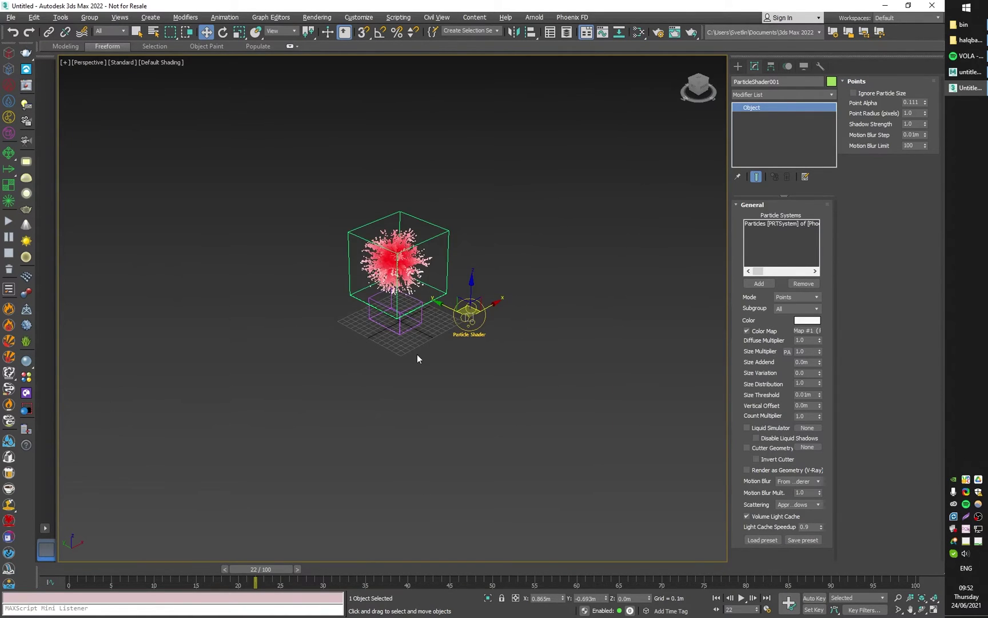
Step: Create a PHXSource fire source helper in the scene
left_click(12, 89)
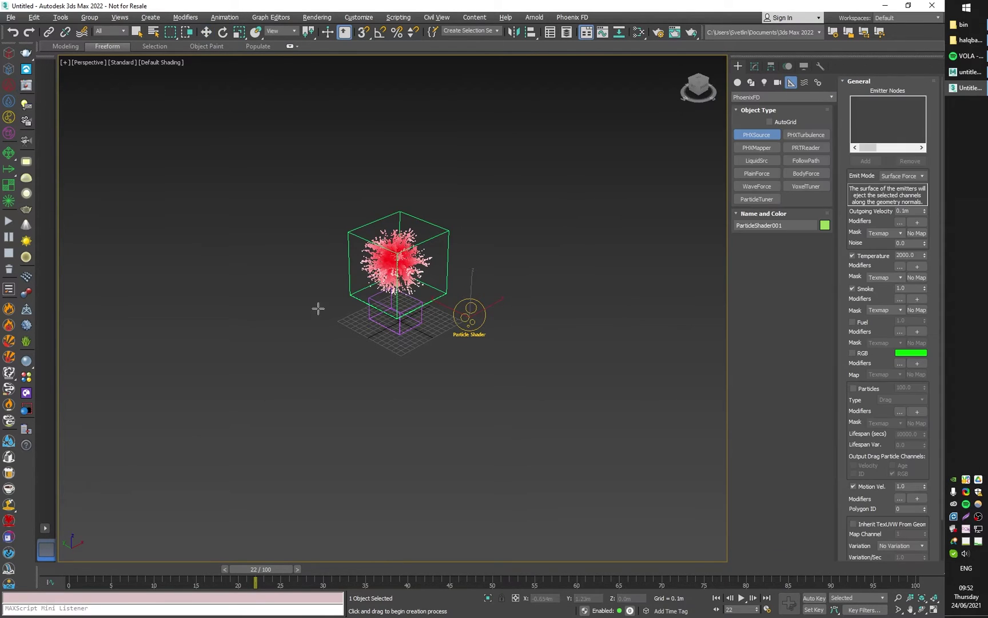
left_click(312, 309)
left_click_drag(312, 309, 329, 295)
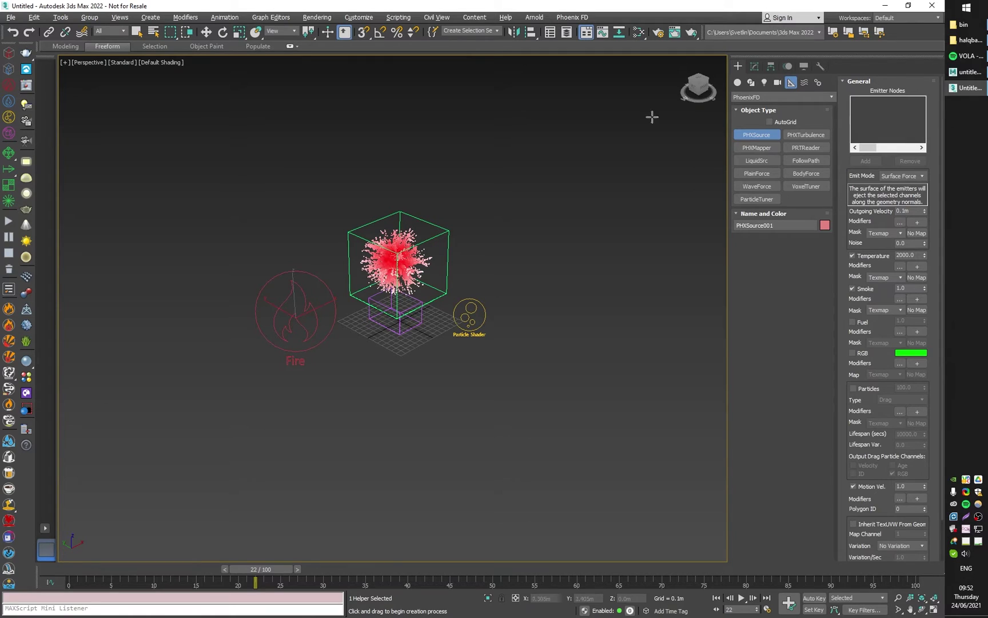
left_click(755, 67)
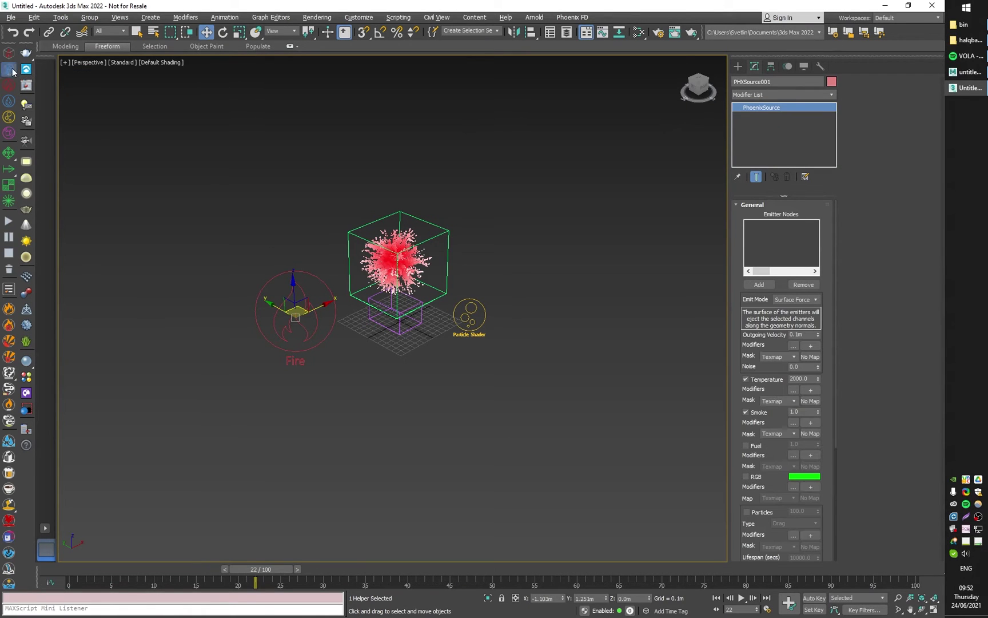
Step: Create a LiquidSim container beside the fire source
left_click(9, 69)
left_click_drag(349, 316, 607, 325)
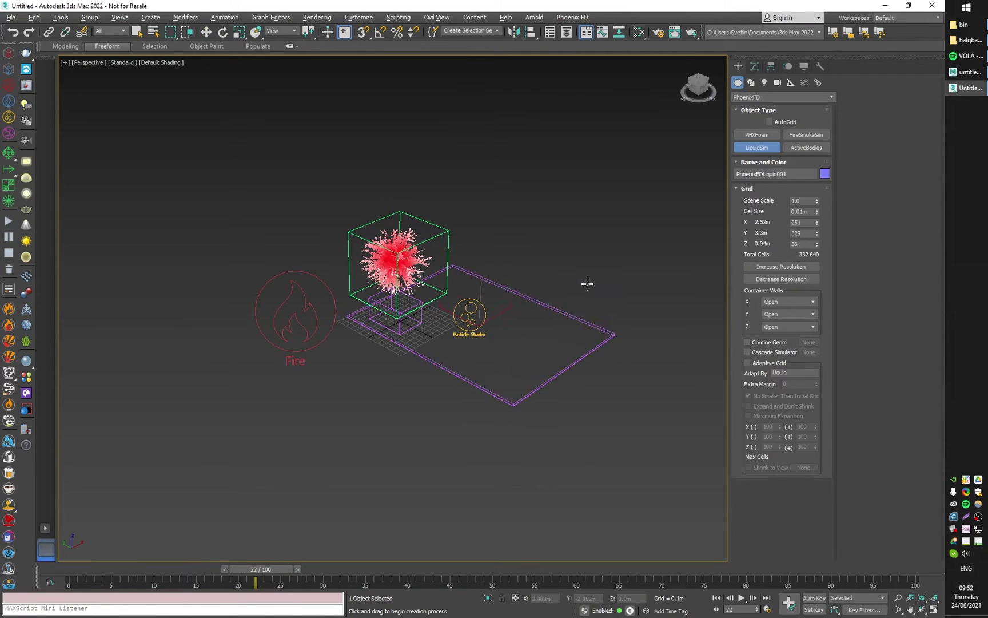
left_click(582, 220)
left_click(756, 68)
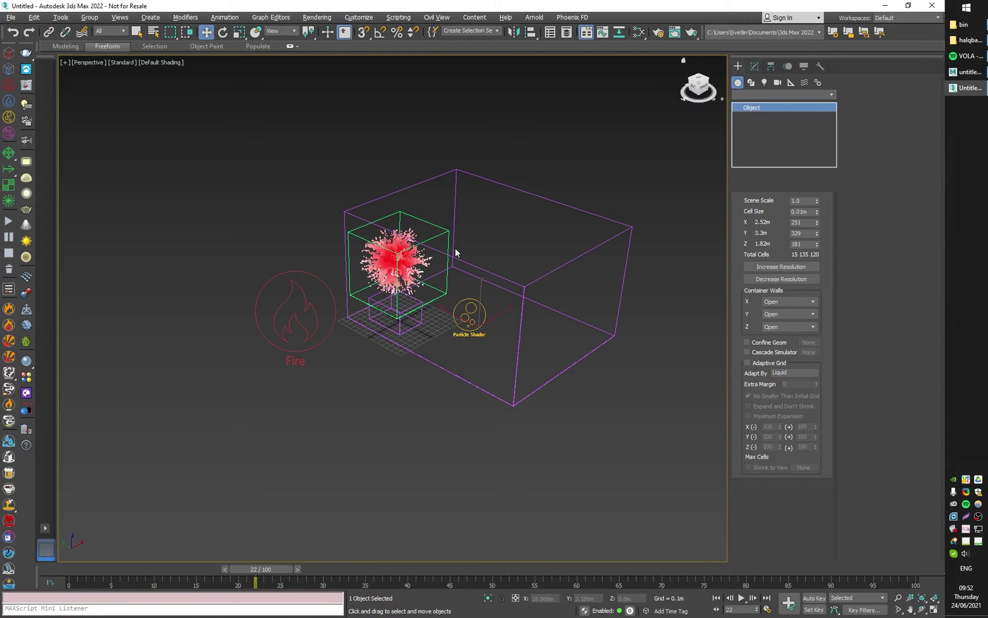
left_click(399, 255)
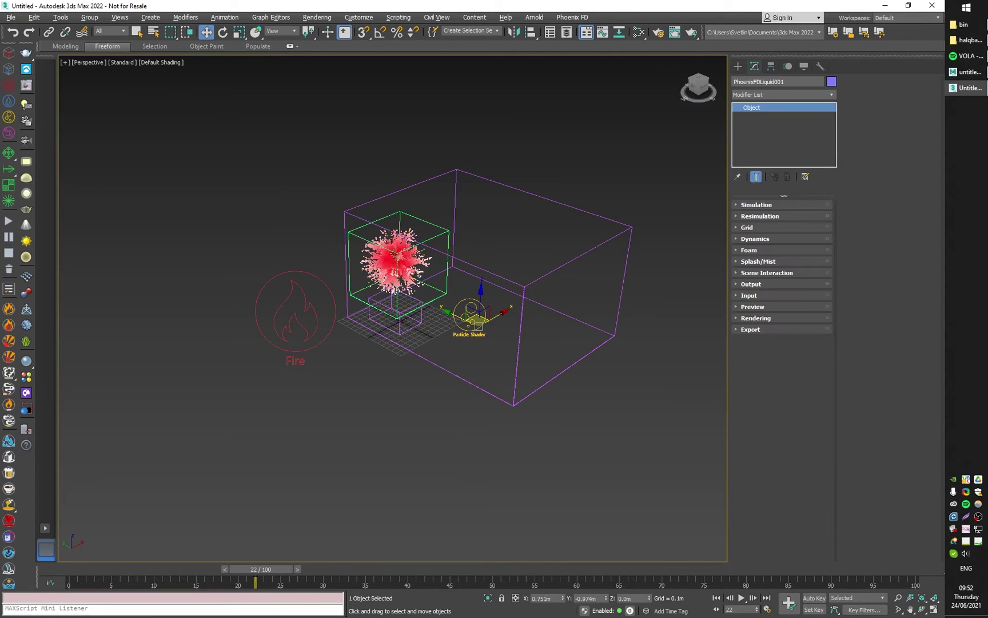
Step: Make PHXSource001 emit from PhoenixFDFire001's Particles [PRTSystem], then bring Maya forward
left_click(308, 302)
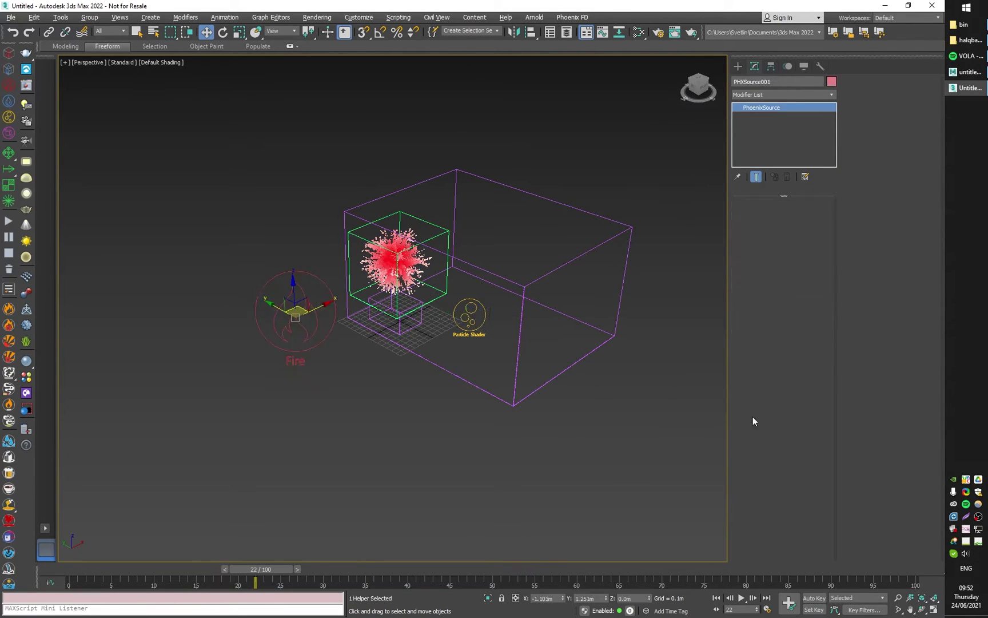
left_click(760, 284)
left_click(398, 259)
left_click(397, 249)
left_click(375, 380)
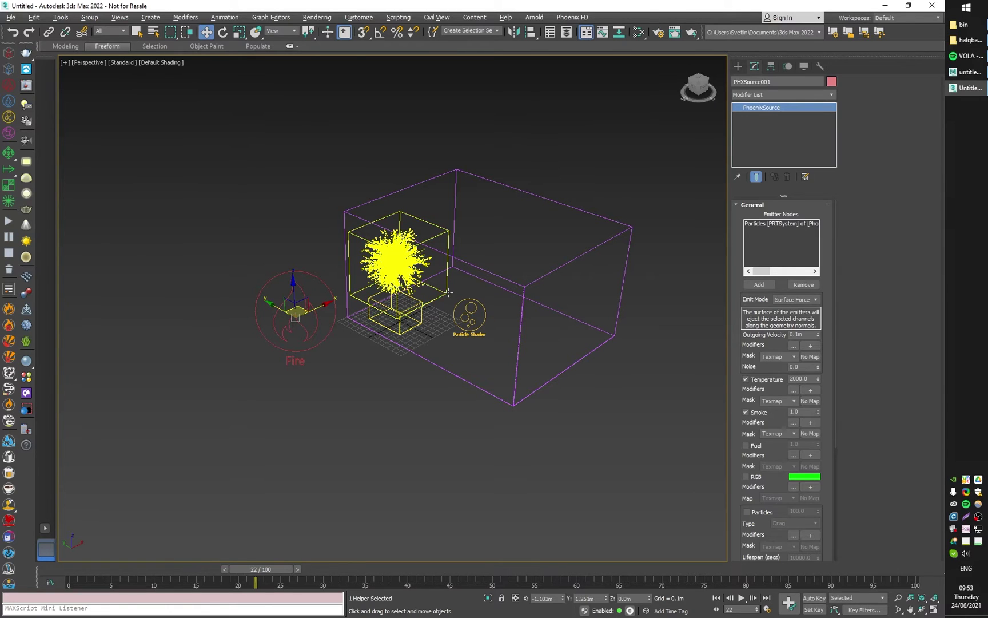
left_click(969, 73)
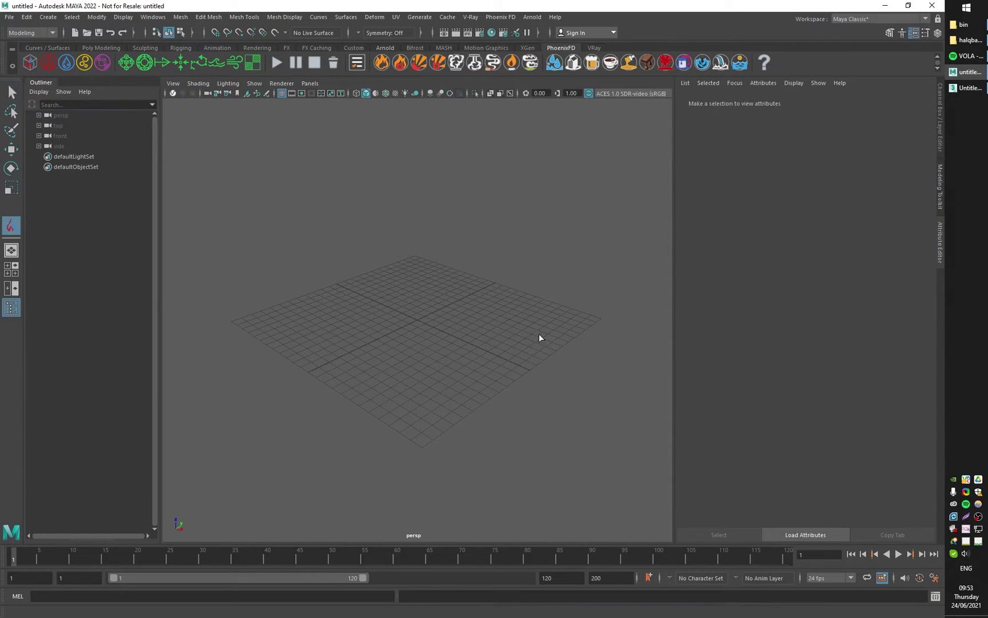
Step: Create a PhoenixFD simulator and load the Desktop halqbabalq PRT sequence as its input cache
left_click_drag(551, 342, 558, 340)
left_click(537, 241)
left_click(708, 287)
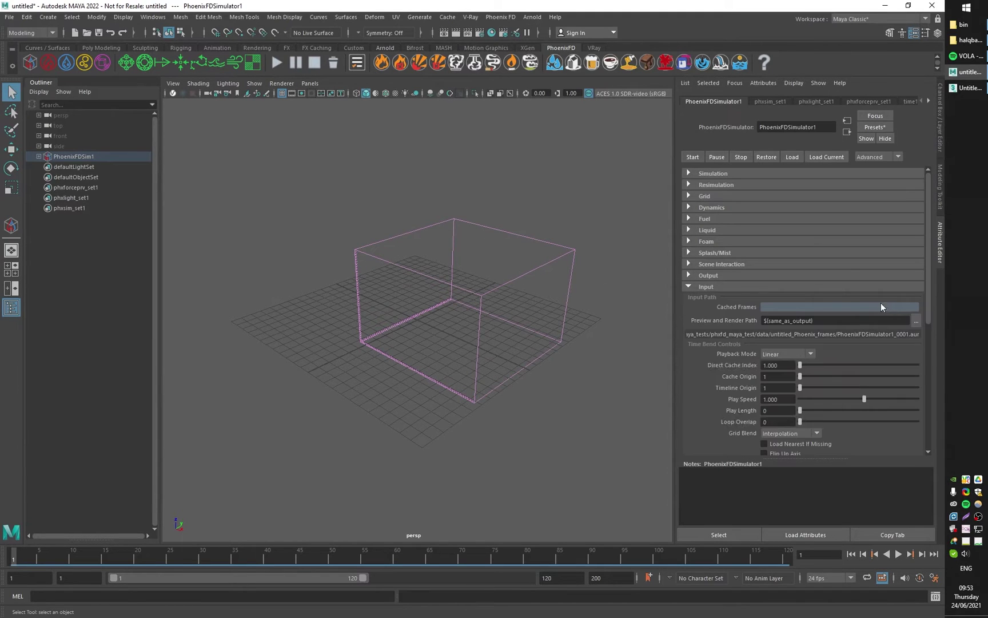
left_click(916, 321)
left_click(916, 327)
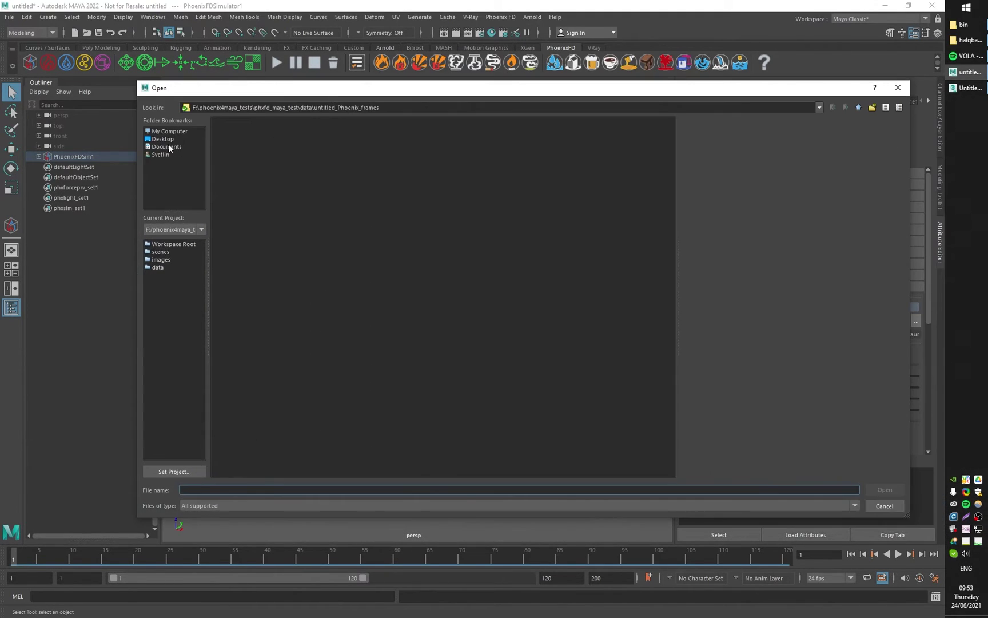
left_click(163, 139)
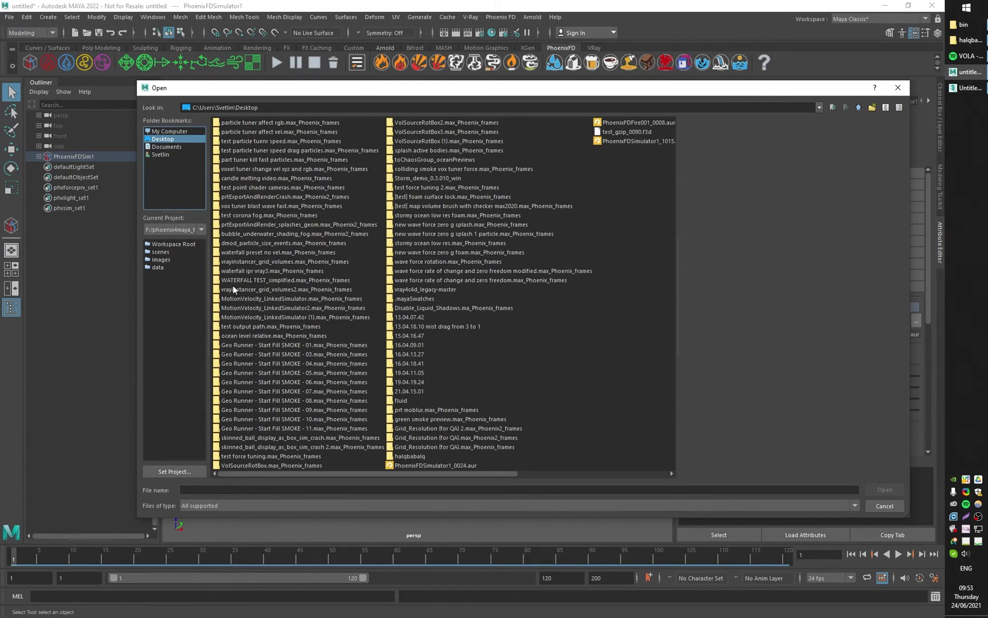
double_click(406, 456)
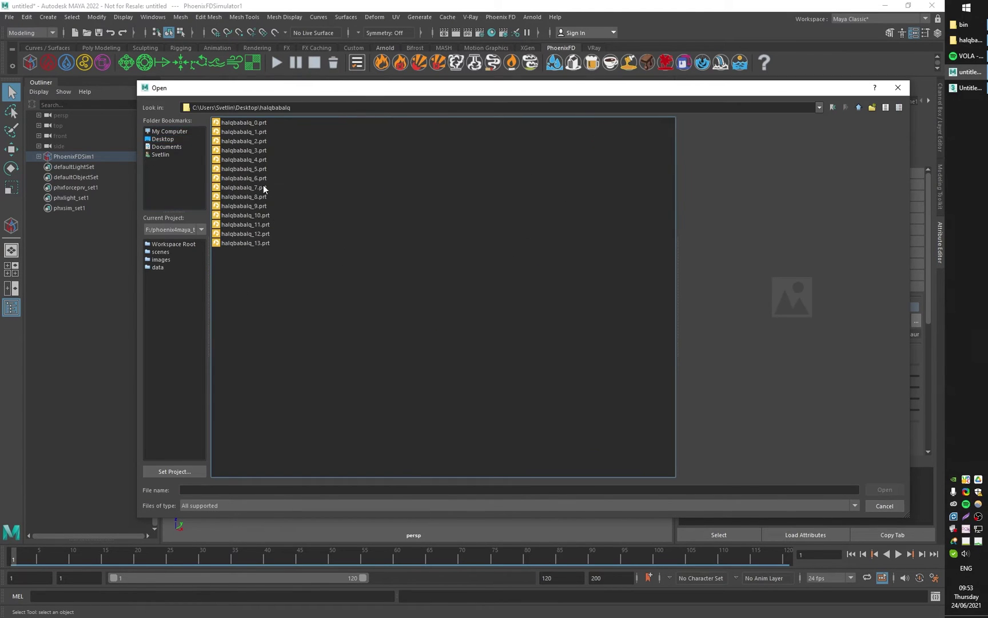
double_click(254, 186)
Step: View the cached particles at frame 6, then return to 3ds Max
scroll(444, 322, "down", 5)
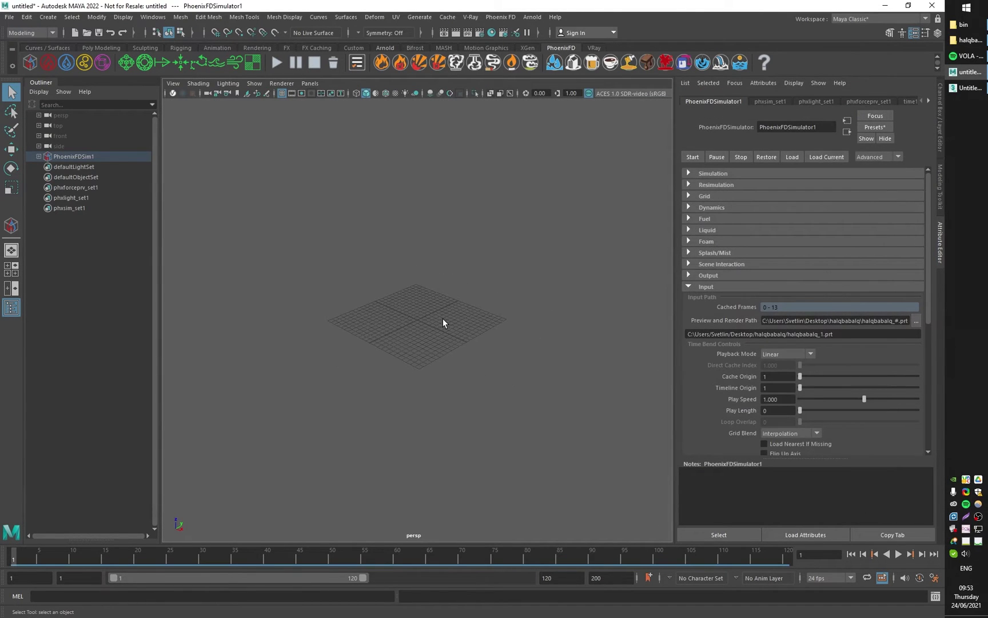
left_click_drag(36, 559, 45, 560)
key("f")
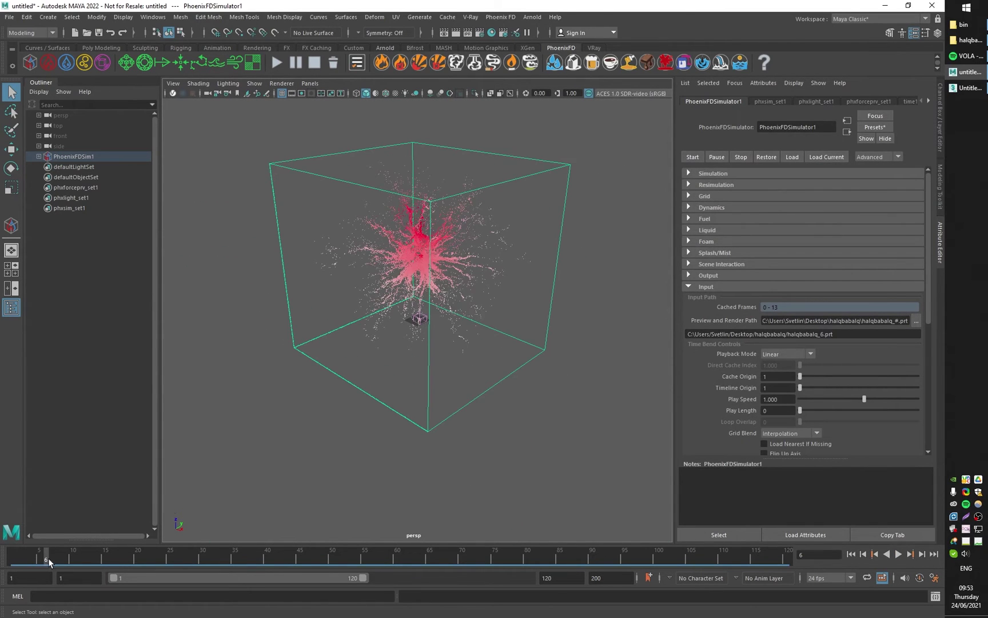
left_click_drag(460, 335, 443, 356, "alt")
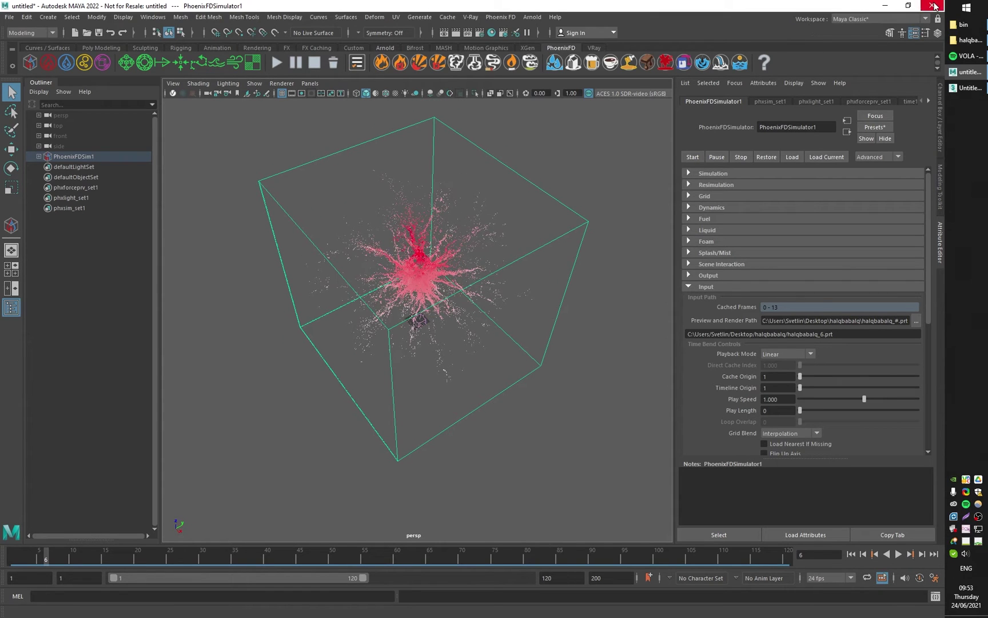
left_click(969, 87)
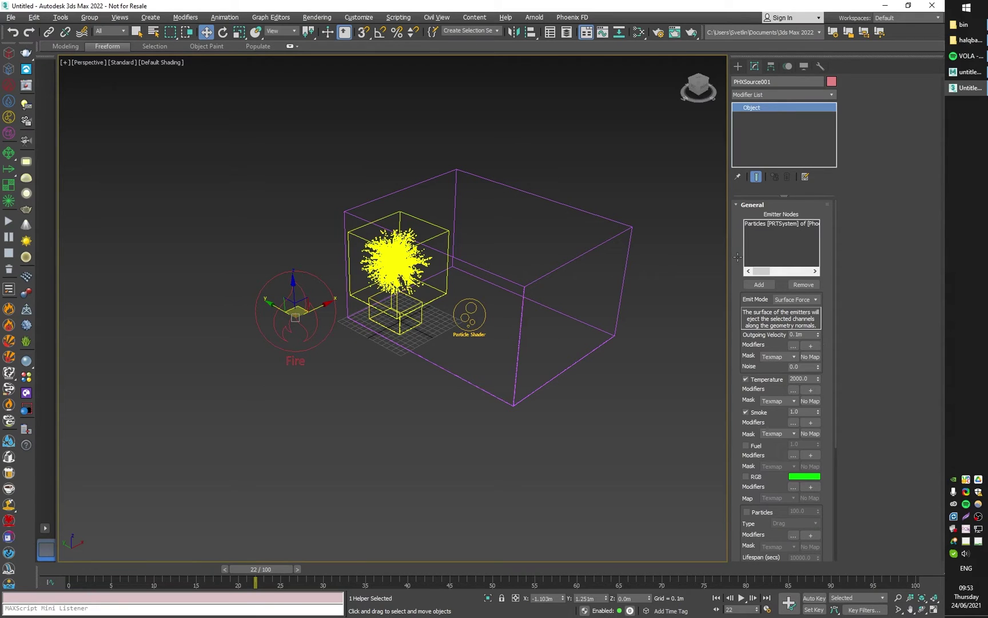
Step: Zoom onto PhoenixFDFire001 at frame 58 and toggle Flip Up Axis on and off
left_click(499, 247)
key("z")
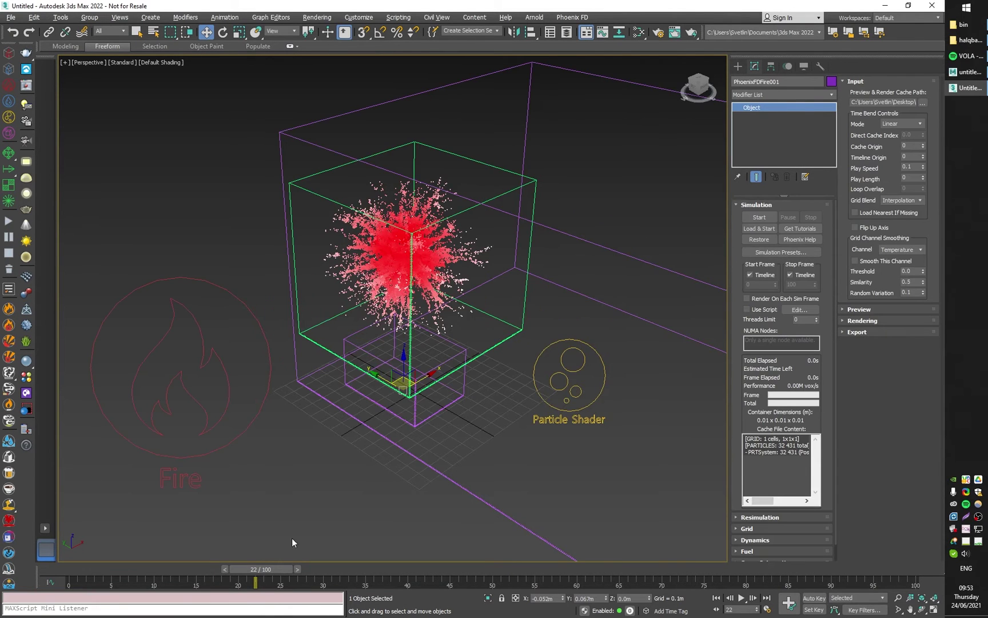
left_click_drag(268, 568, 563, 570)
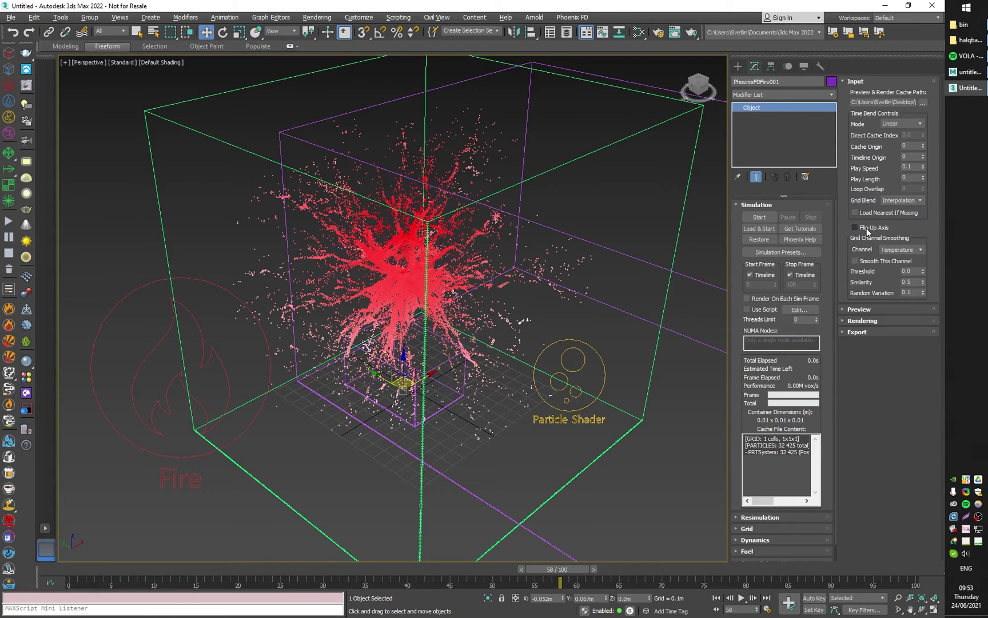
left_click(856, 228)
left_click(867, 229)
left_click(865, 230)
left_click(865, 231)
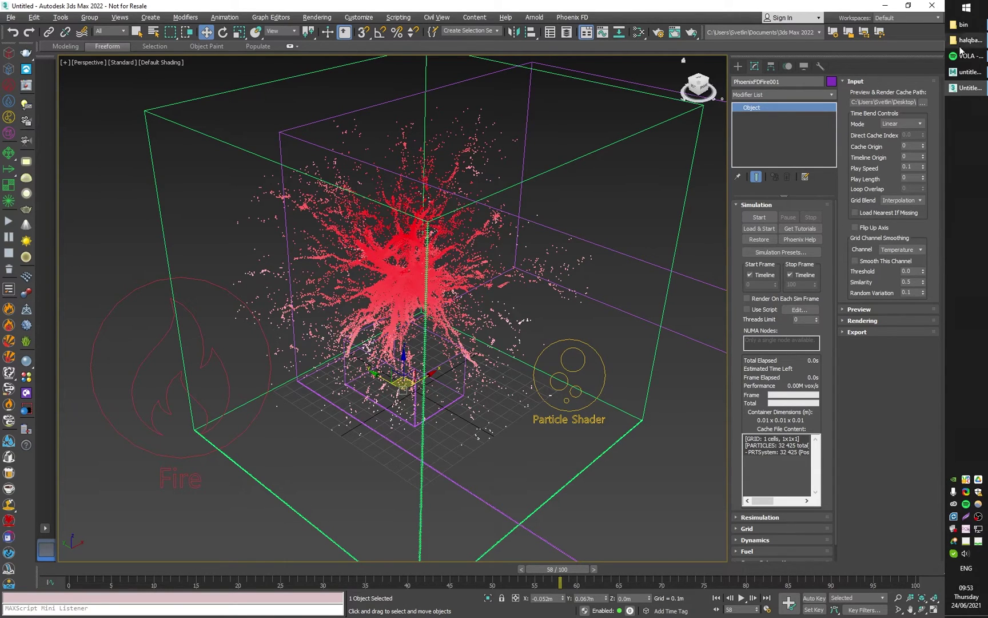
Step: Launch Phoenix Previewer from the bin folder and load halqbabalq_3.prt
left_click(966, 26)
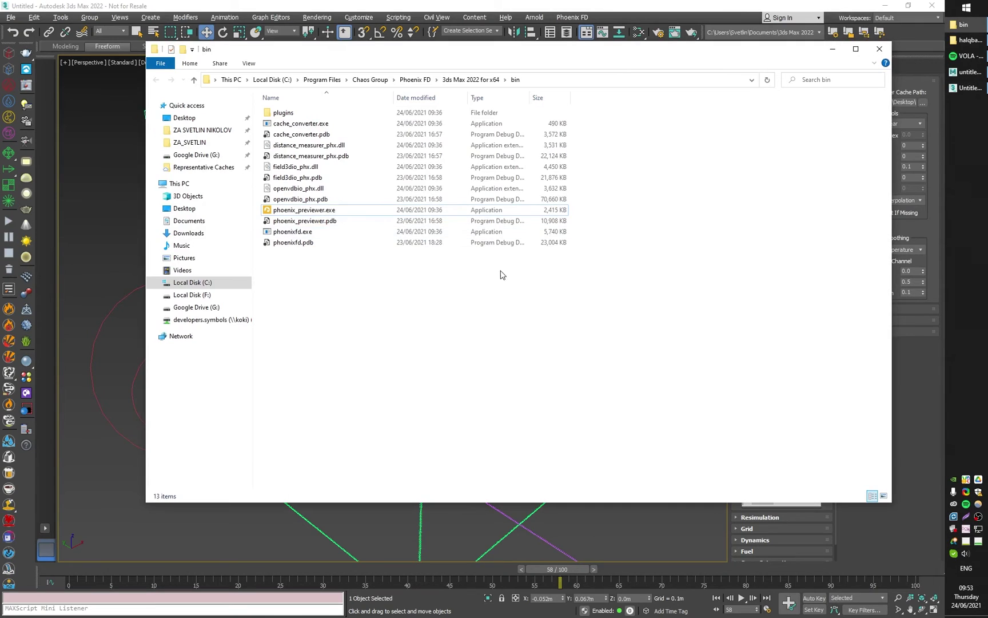
left_click(292, 212)
double_click(292, 211)
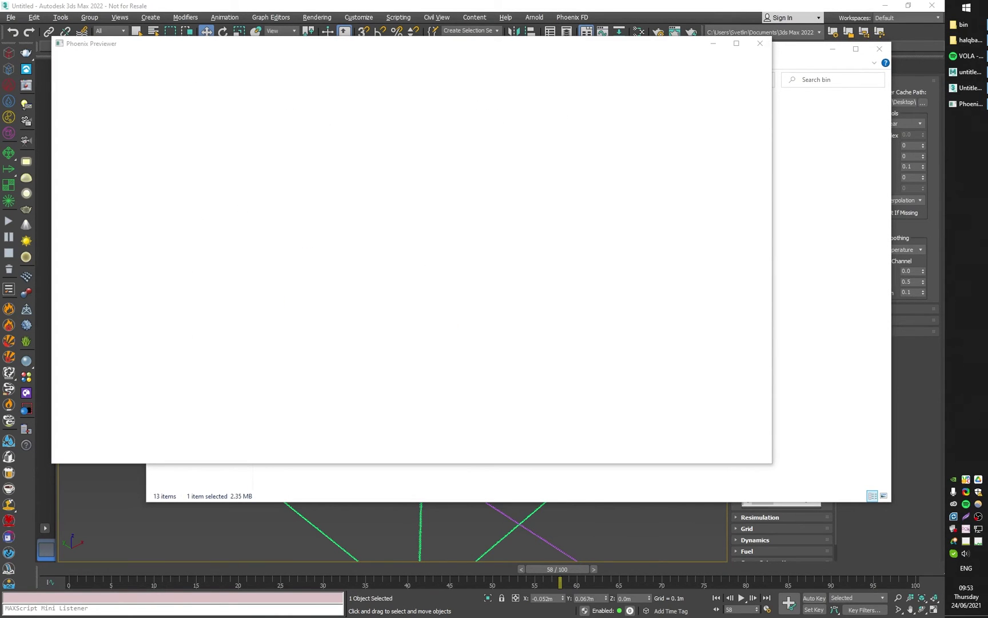
double_click(206, 204)
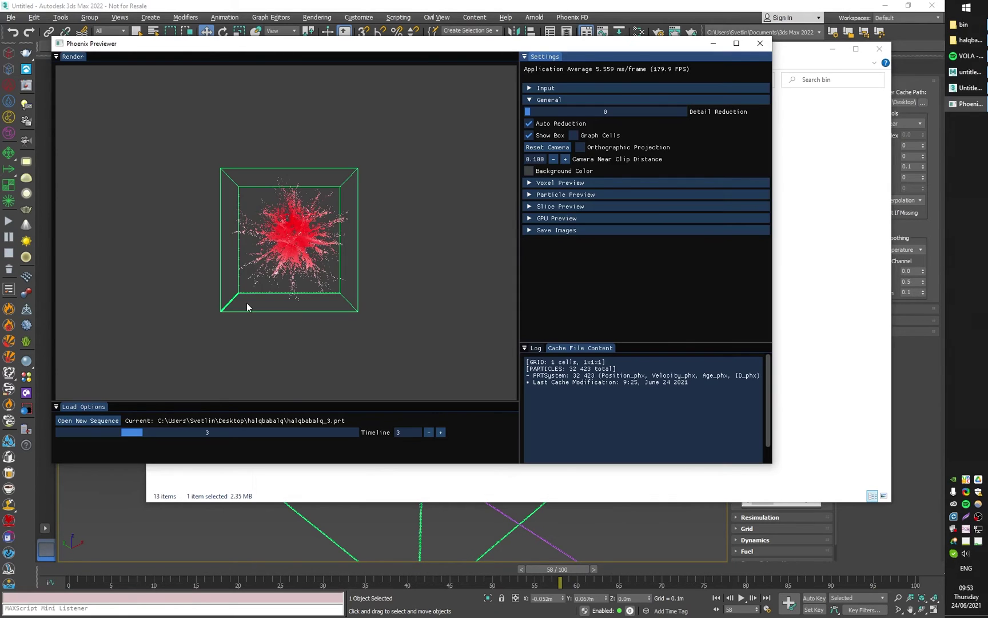
Step: Step the cache to frame 5 and then frame 7, orbiting the particles, then close the previewer
left_click_drag(147, 432, 177, 438)
left_click_drag(262, 274, 217, 435)
left_click_drag(612, 49, 632, 64)
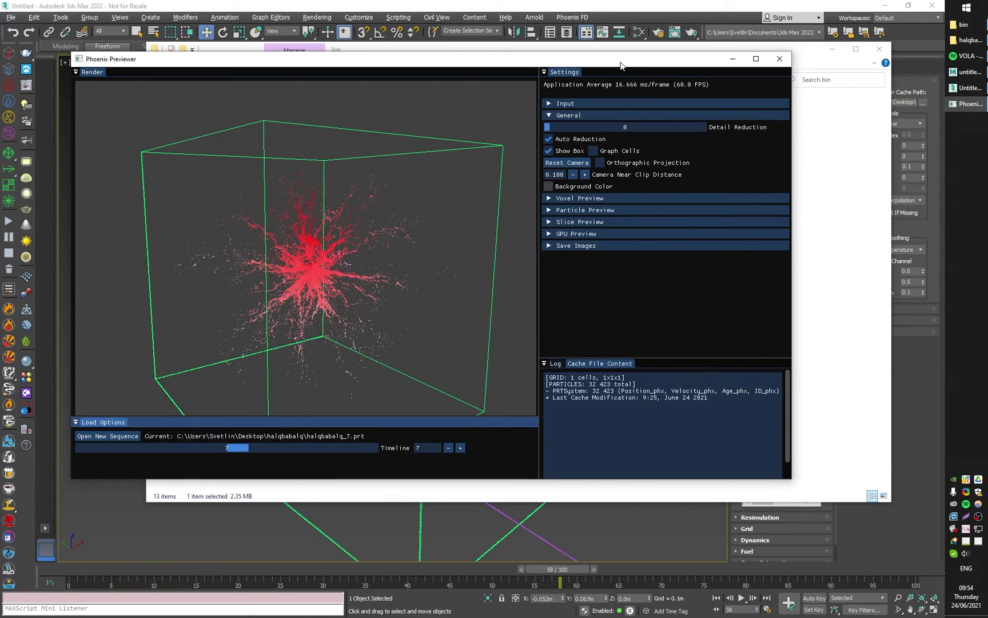
left_click(779, 60)
left_click(973, 6)
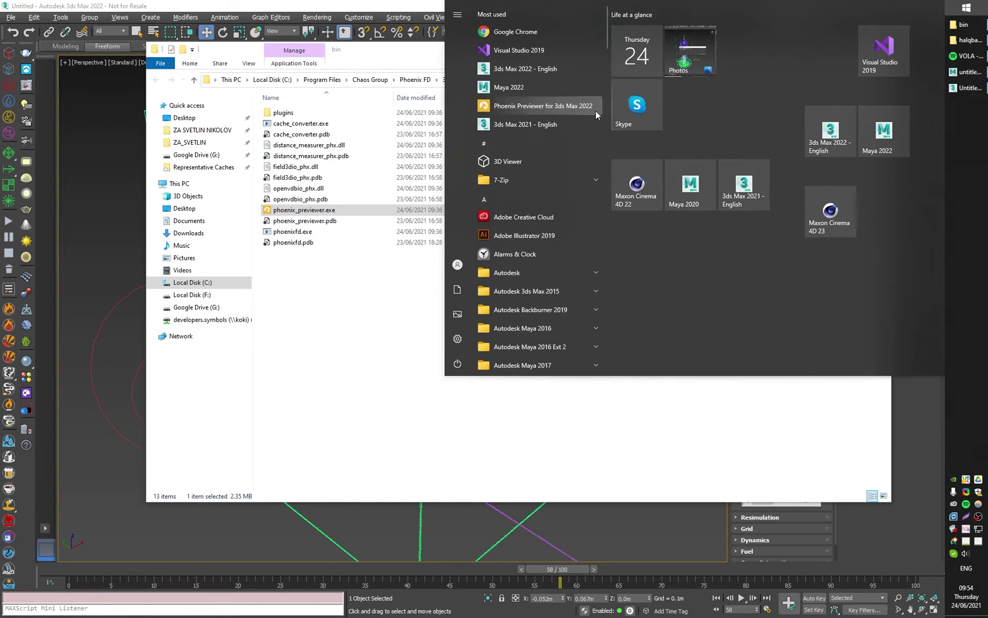
left_click(499, 106)
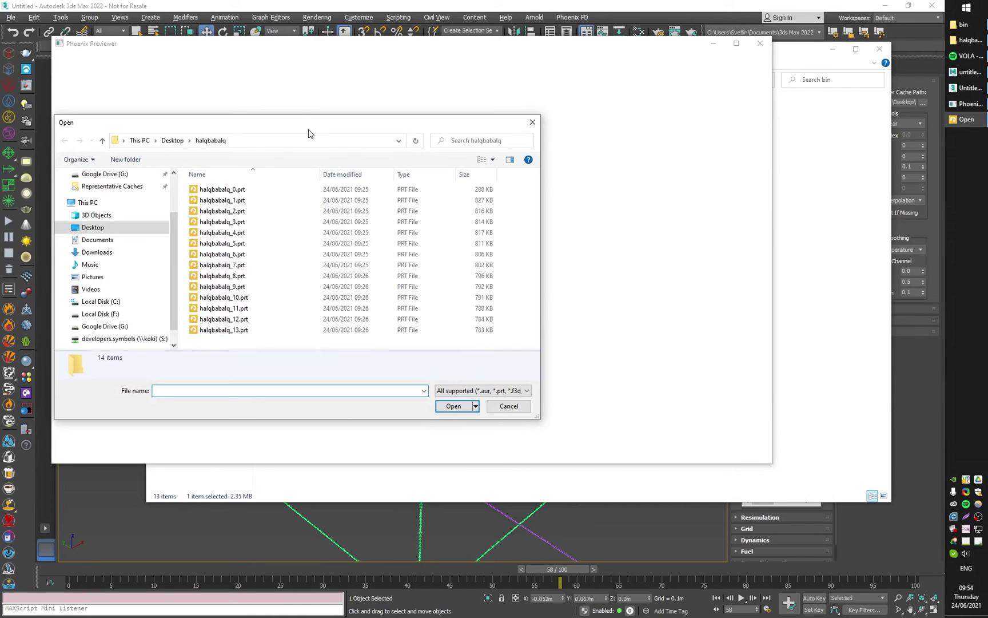
left_click_drag(308, 134, 366, 142)
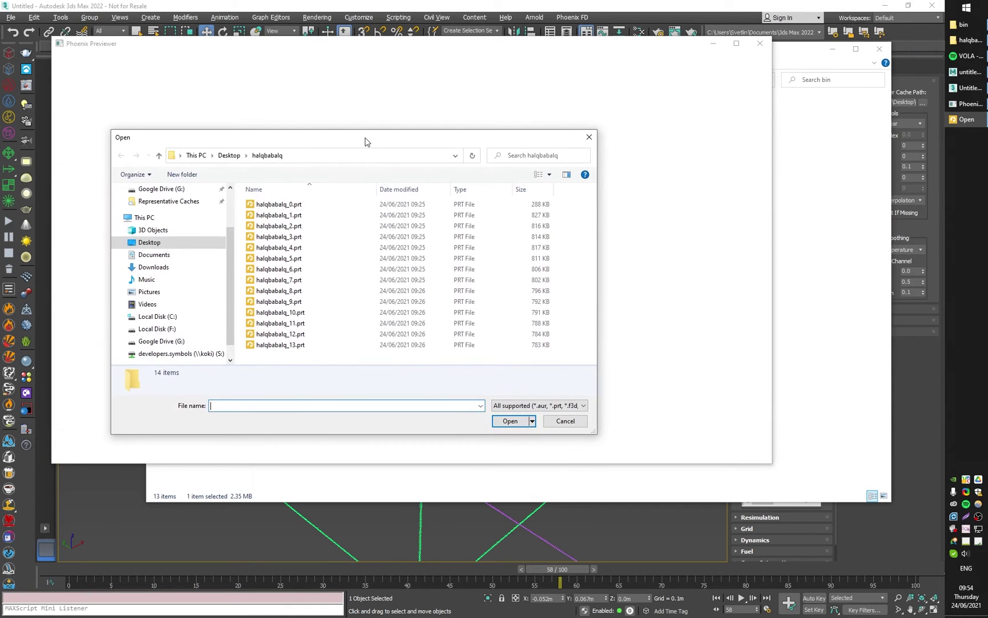
left_click(566, 421)
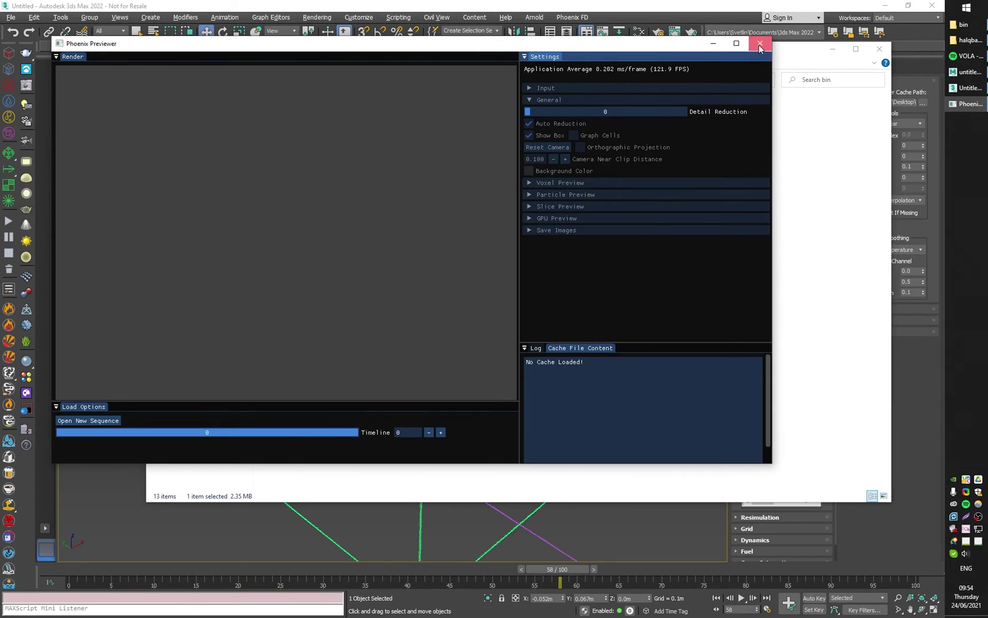
left_click(760, 43)
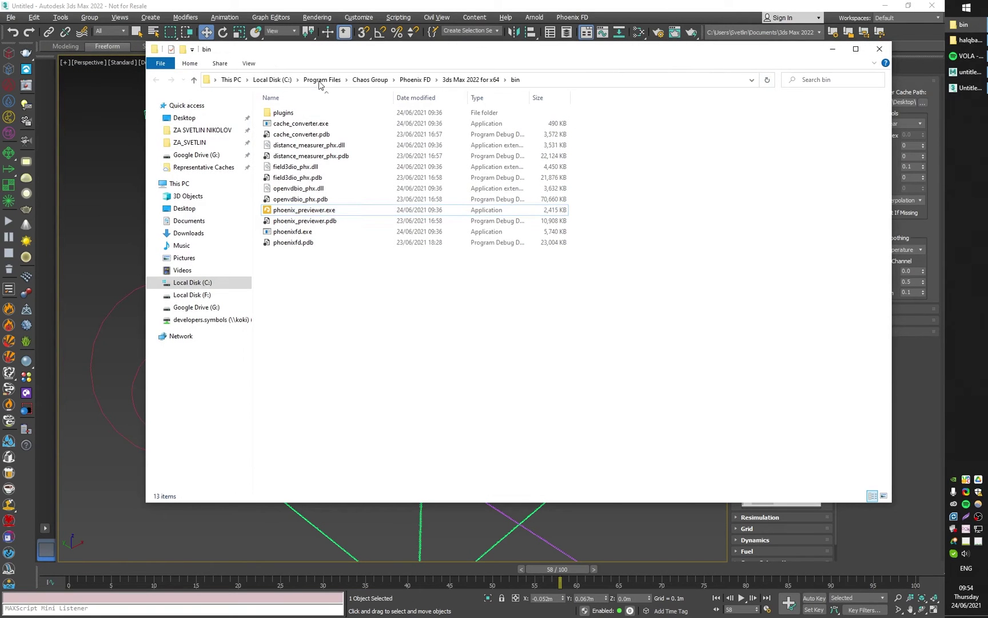
left_click(272, 79)
double_click(292, 199)
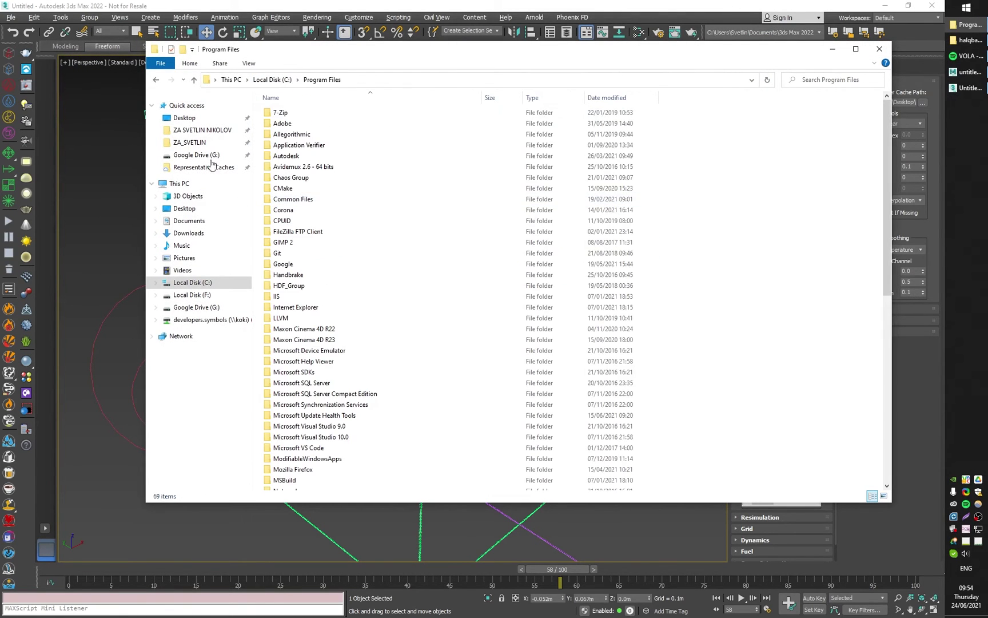
double_click(293, 177)
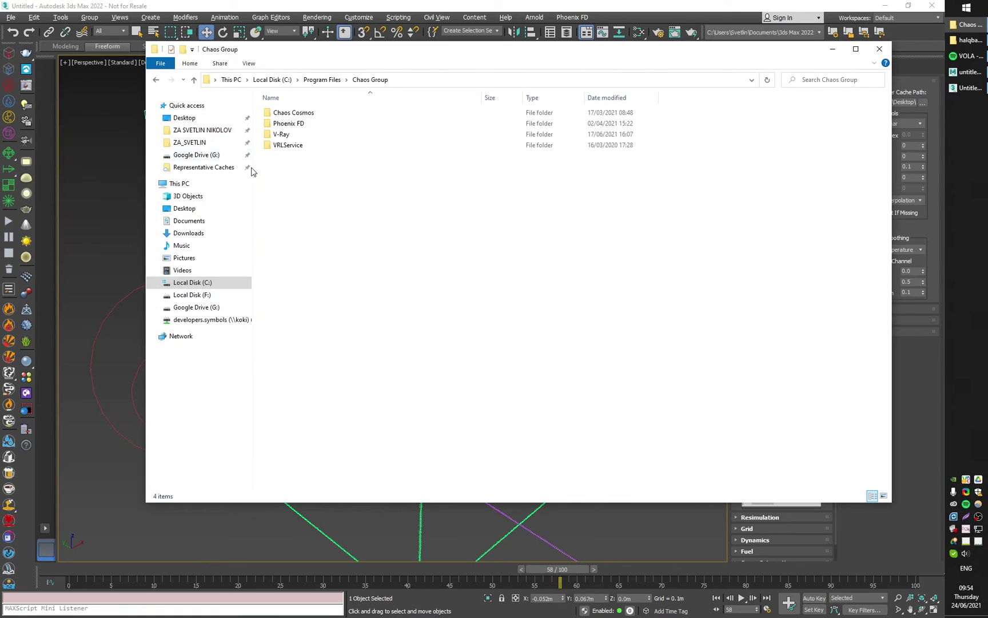
double_click(292, 124)
left_click(298, 147)
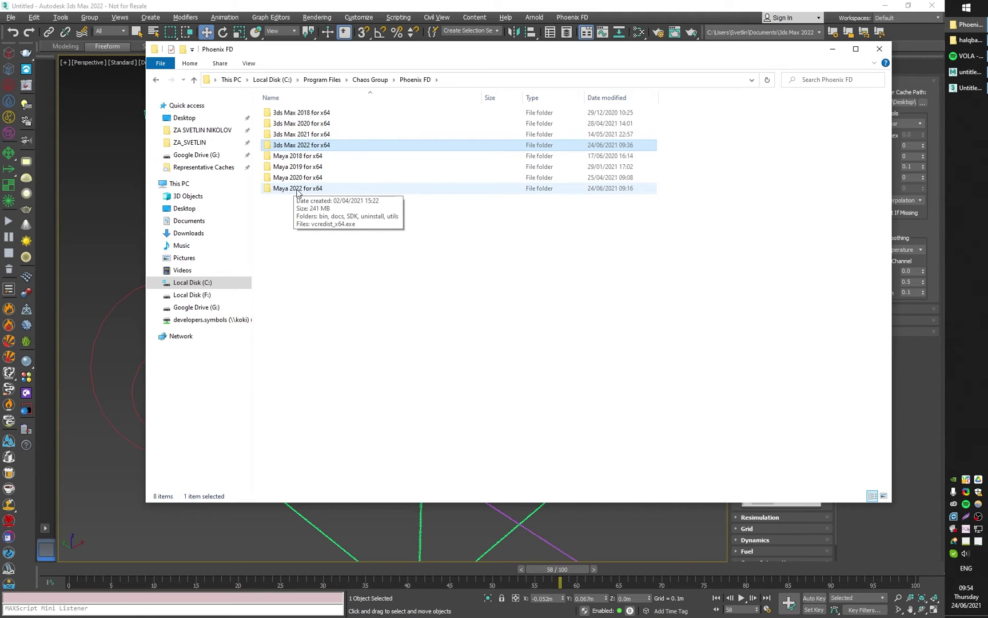
double_click(302, 148)
left_click(278, 114)
double_click(279, 114)
left_click(291, 211)
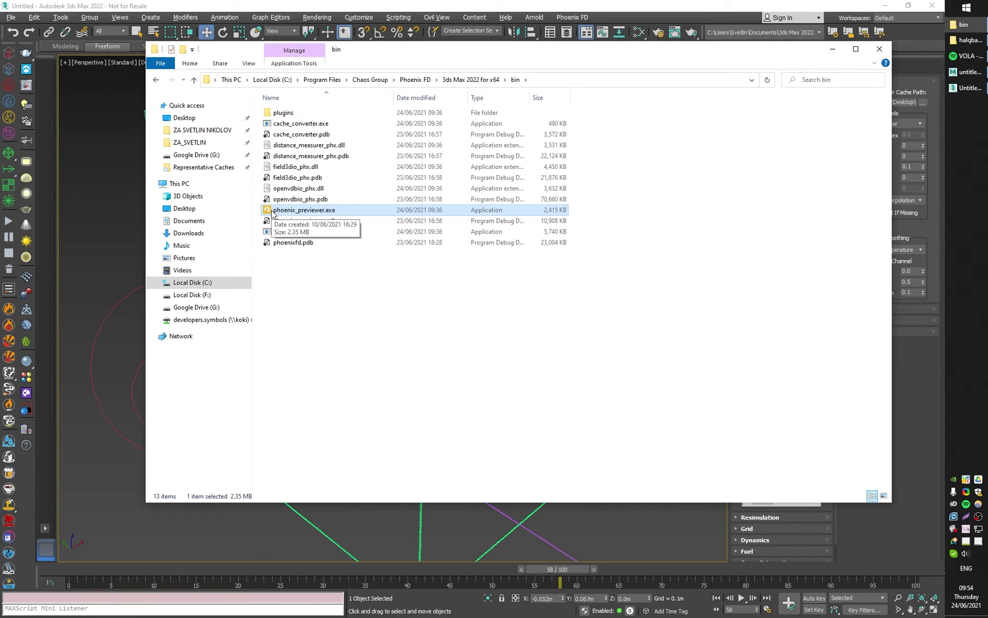
Step: Drop halqbabalq_5.prt onto phoenix_previewer.exe, orbit its particles, then close the previewer
left_click(966, 41)
left_click_drag(363, 151, 394, 315)
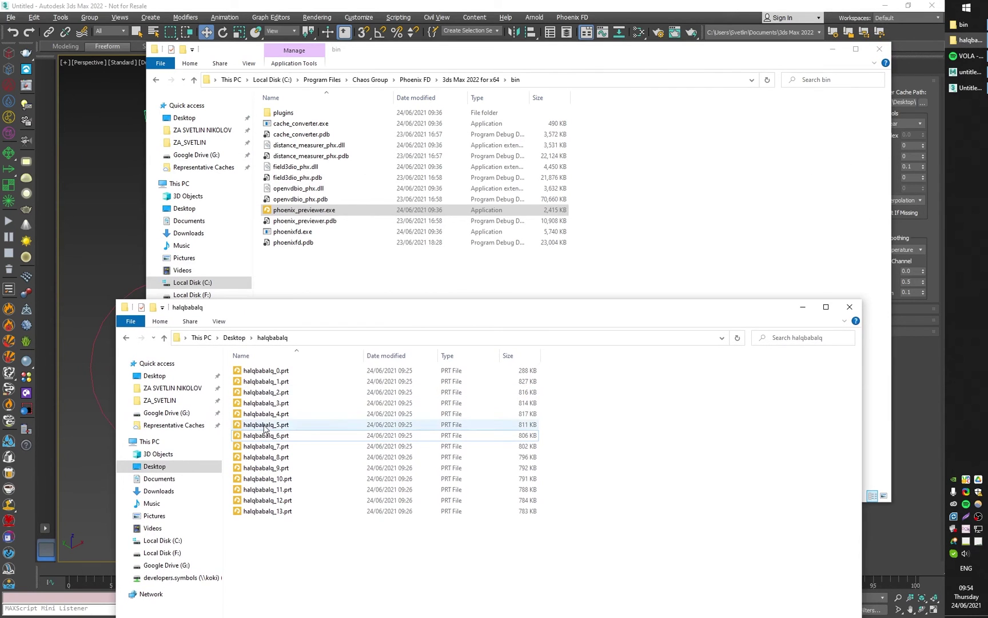
left_click_drag(269, 424, 309, 211)
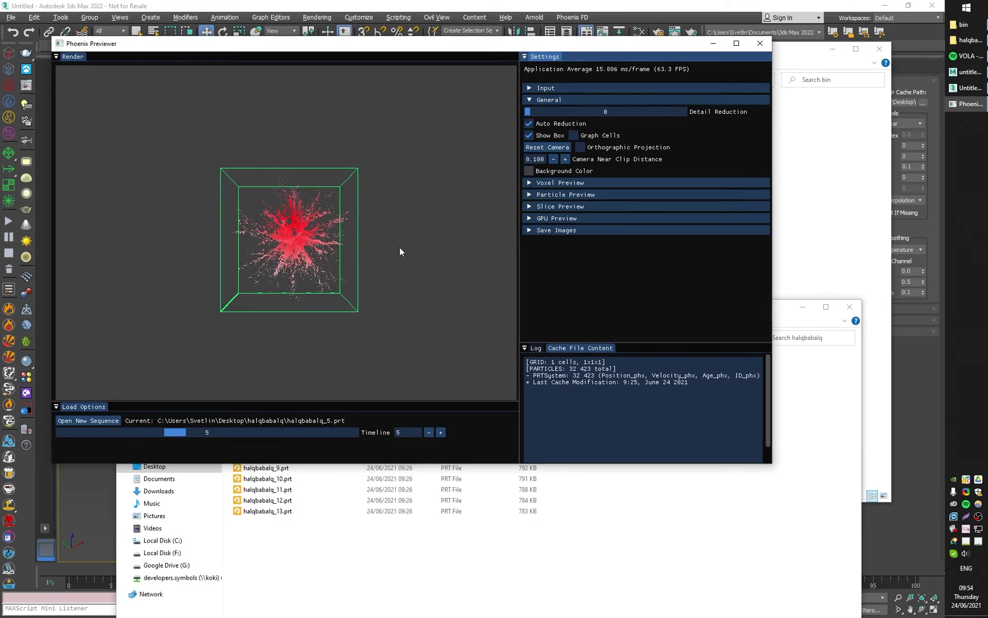
left_click_drag(297, 281, 261, 288)
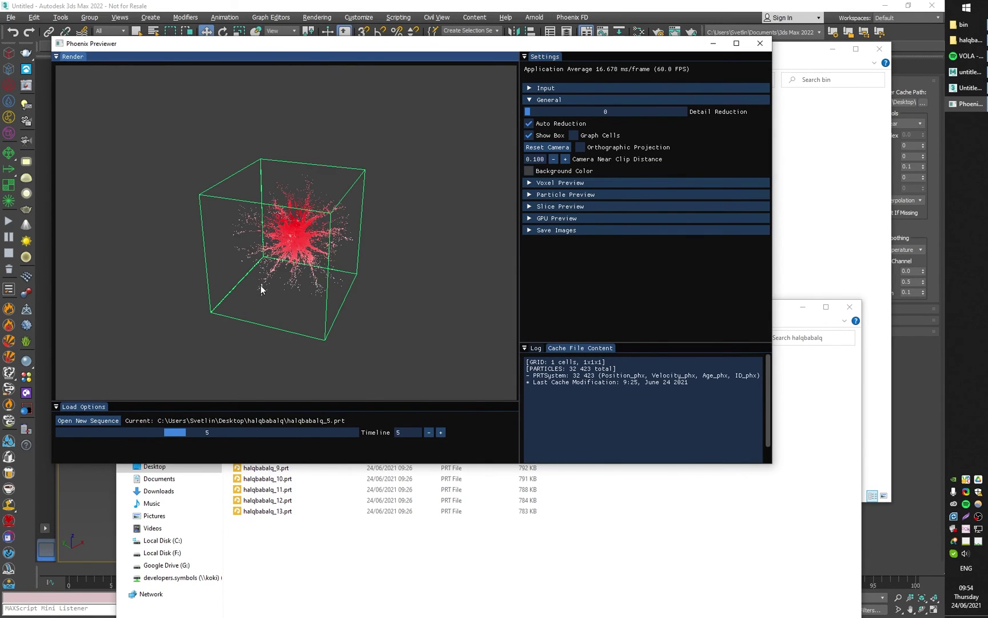
left_click(763, 46)
left_click_drag(466, 318, 441, 141)
Step: Open halqbabalq_6.prt with phoenix_previewer.exe via Open with, then close it
left_click(255, 250)
right_click(257, 251)
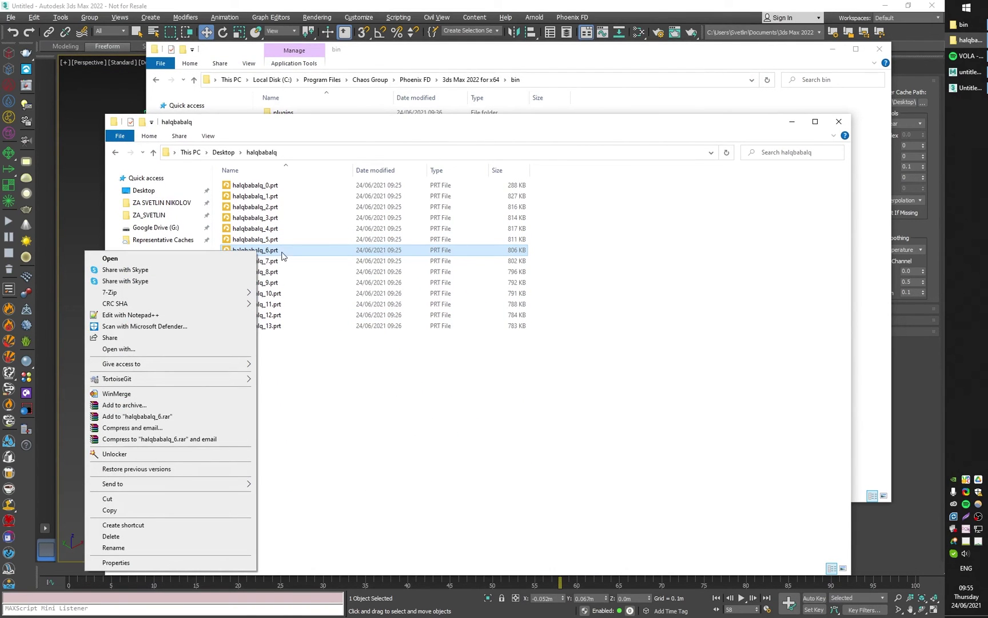
left_click(148, 351)
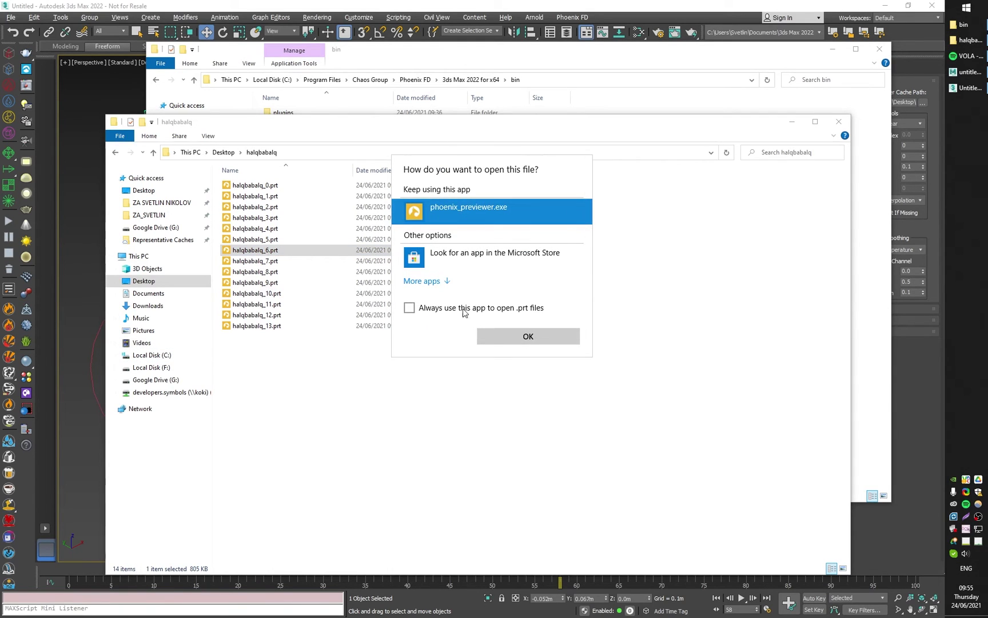
left_click(514, 341)
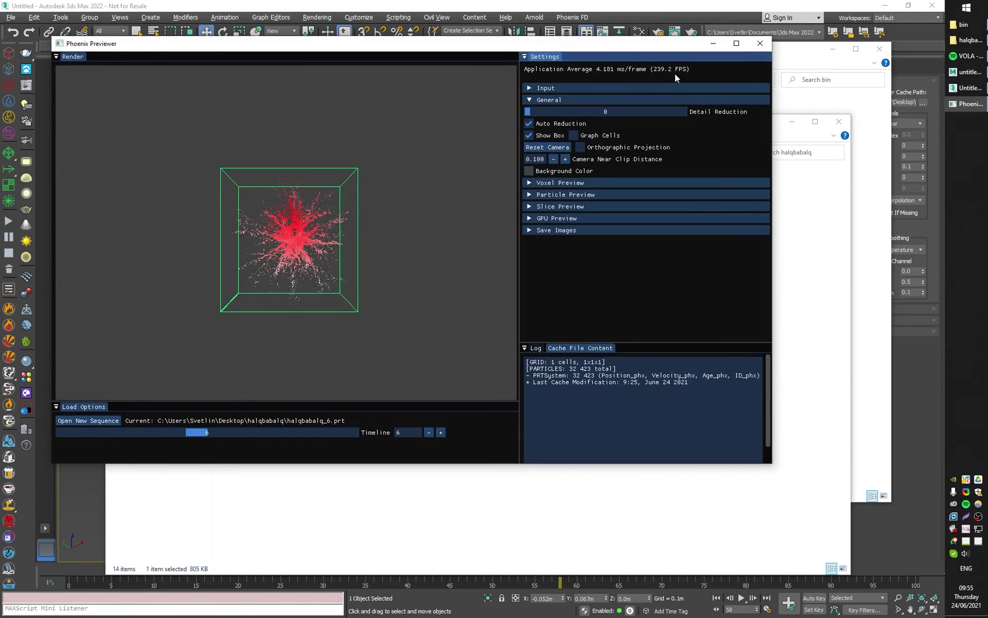
left_click(760, 43)
Step: Open halqbabalq_3.prt in the previewer, orbit its particles, and close it
left_click(293, 218)
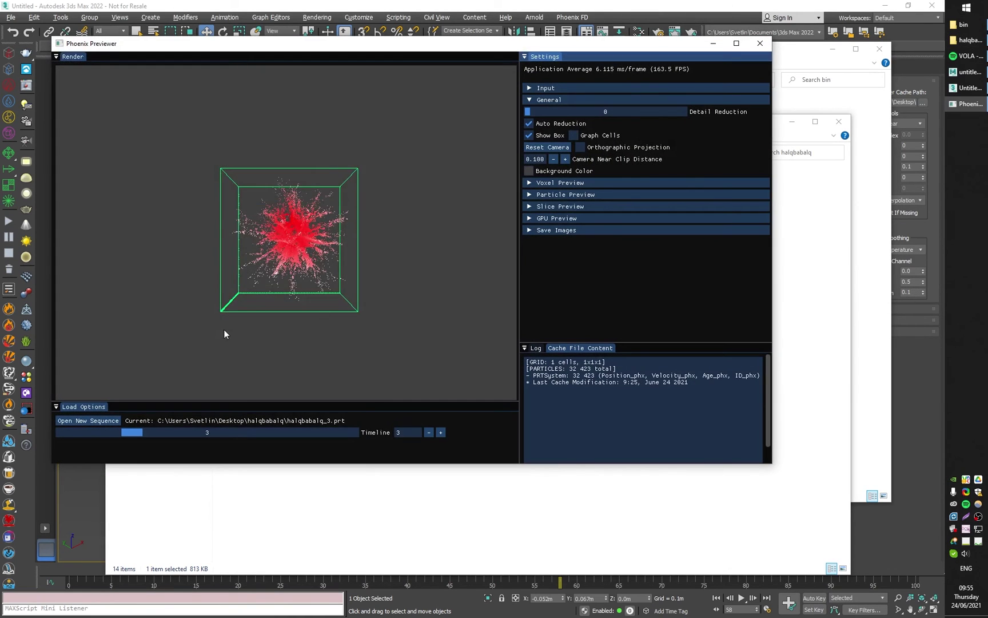
left_click_drag(224, 333, 286, 357)
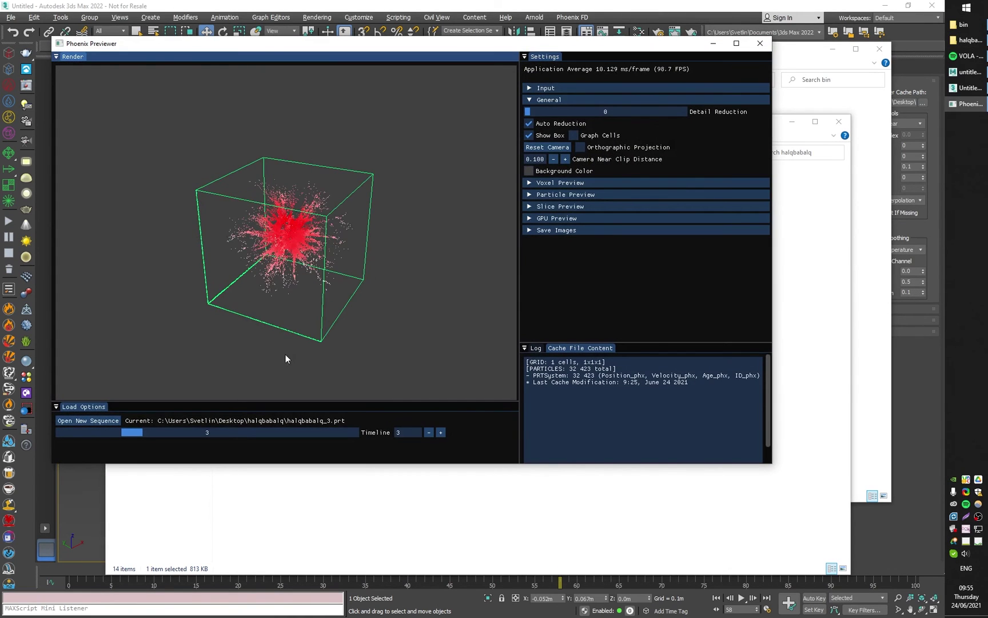
left_click(760, 43)
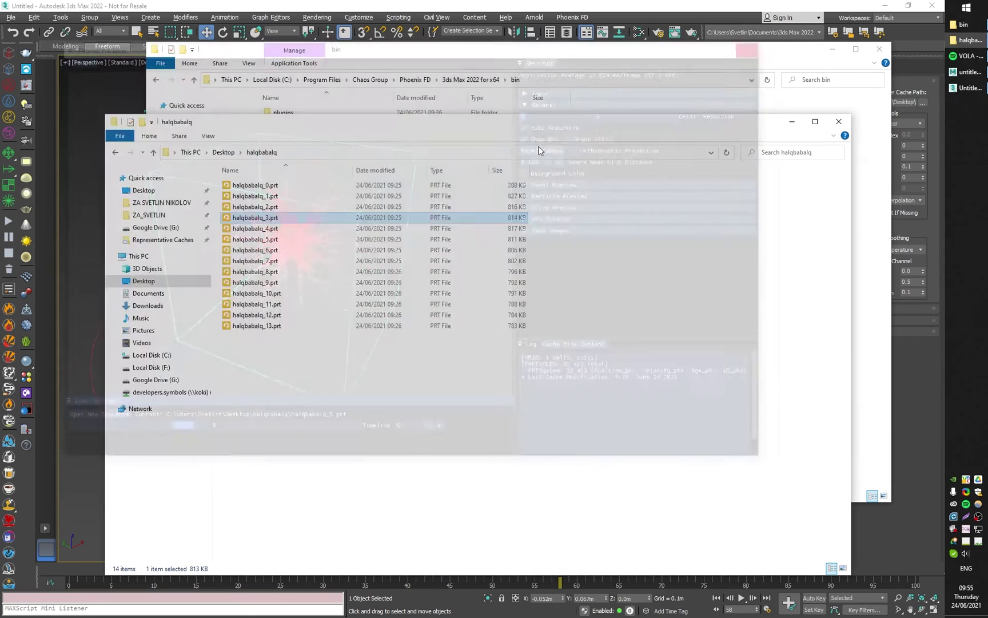
Step: Open PhoenixFDFire001_0010.aur from the test particle tuner speed drag particles folder
left_click(223, 152)
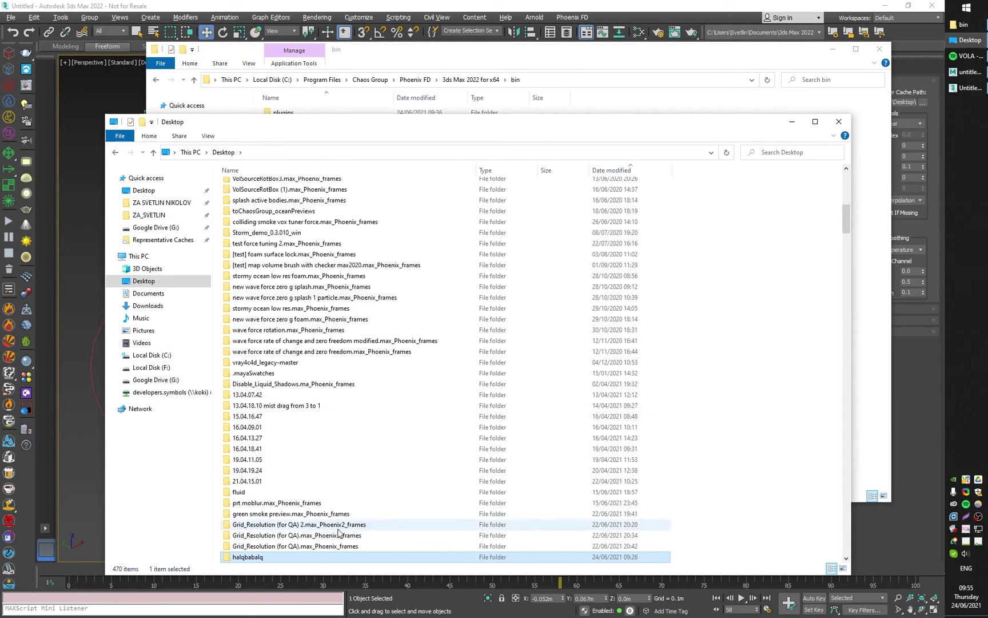
scroll(297, 237, "up", 6)
scroll(333, 314, "down", 8)
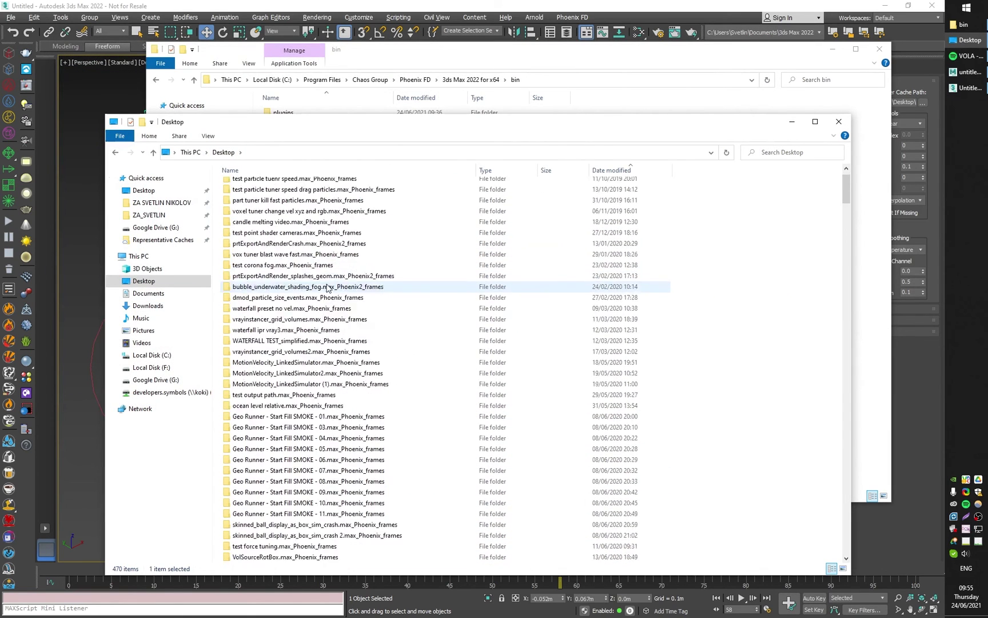
scroll(333, 314, "down", 9)
scroll(311, 423, "up", 3)
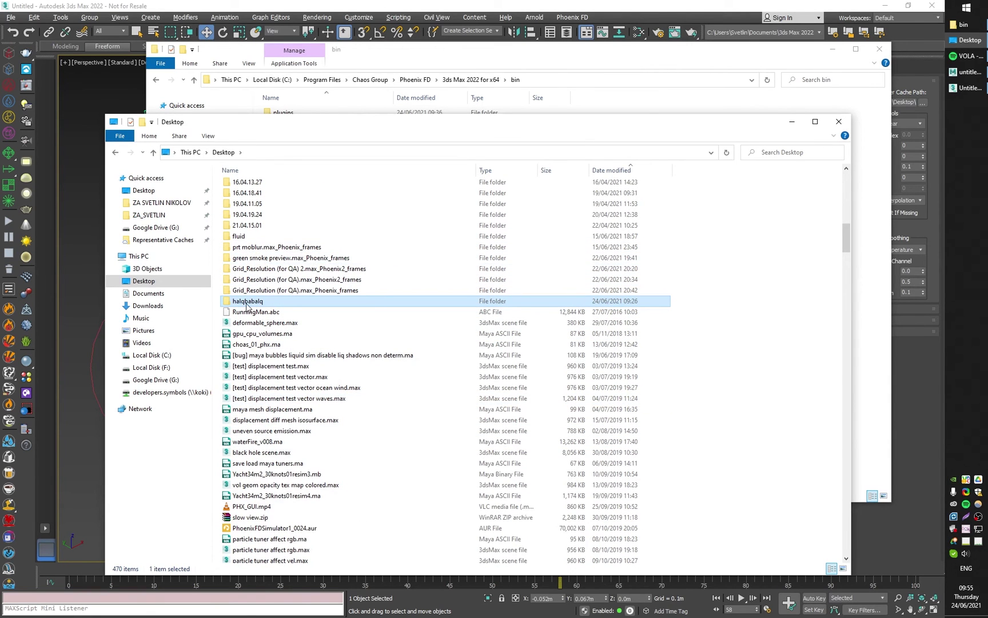
scroll(252, 309, "up", 1)
key("Home")
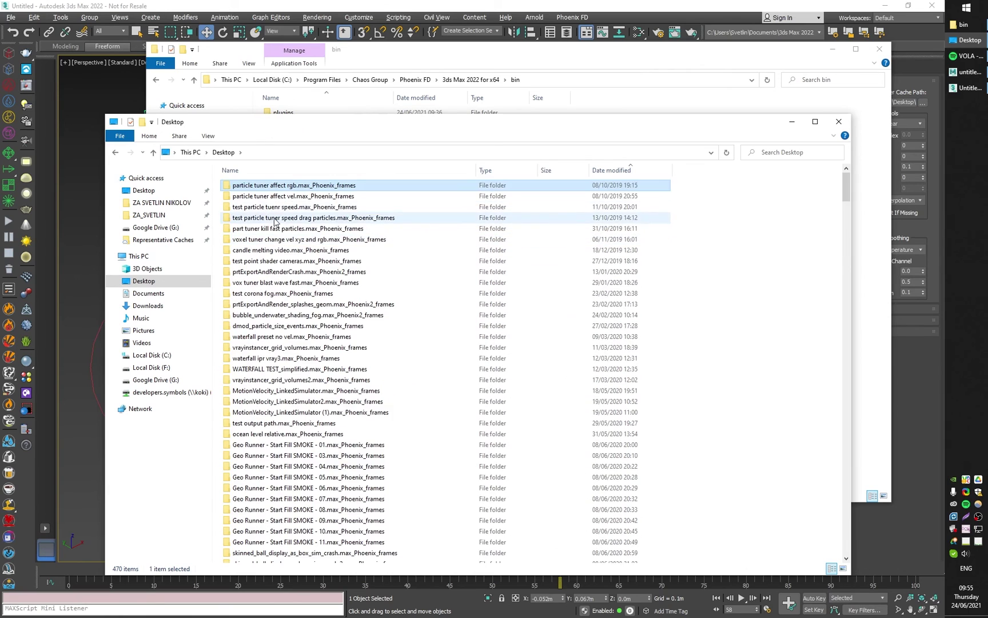
double_click(275, 222)
left_click(367, 293)
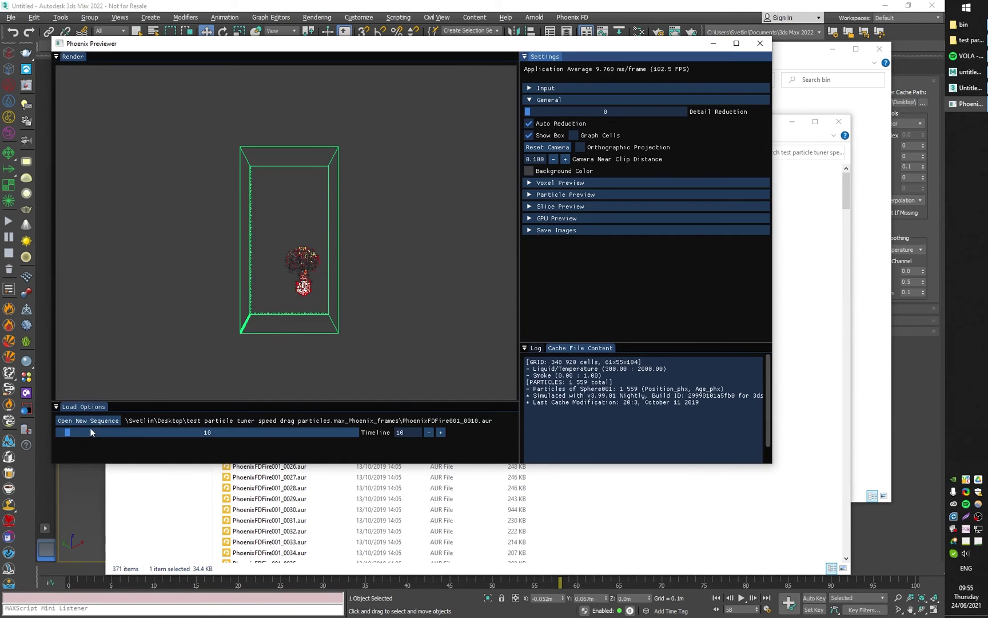
Step: View the AUR cache at frame 46, orbit it, and close the previewer
mouse_move(89, 432)
left_mouse_down()
mouse_move(161, 433)
mouse_move(97, 434)
left_mouse_up()
left_click_drag(258, 297, 320, 310)
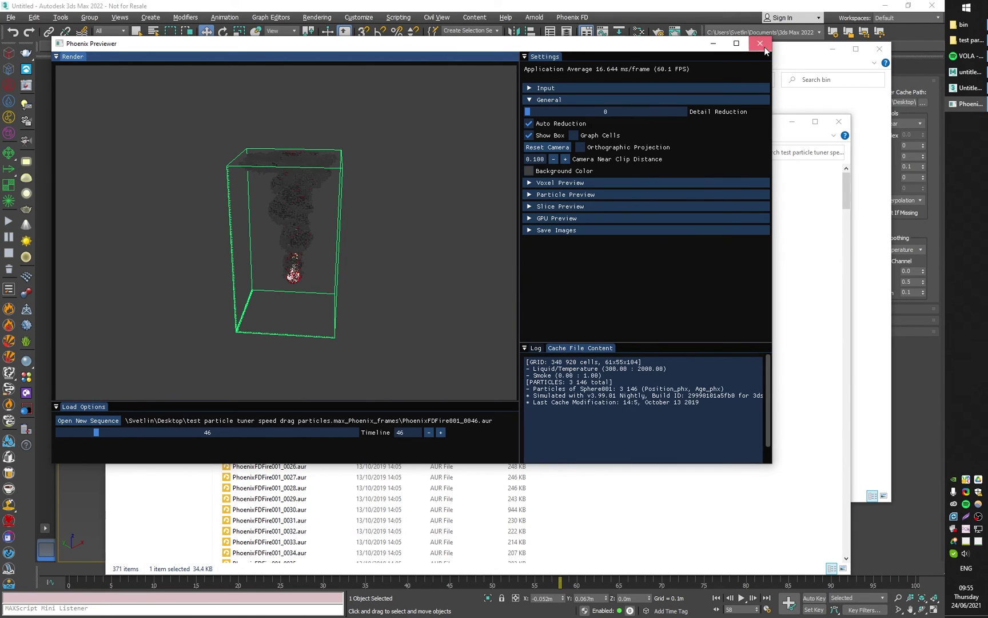
left_click(760, 44)
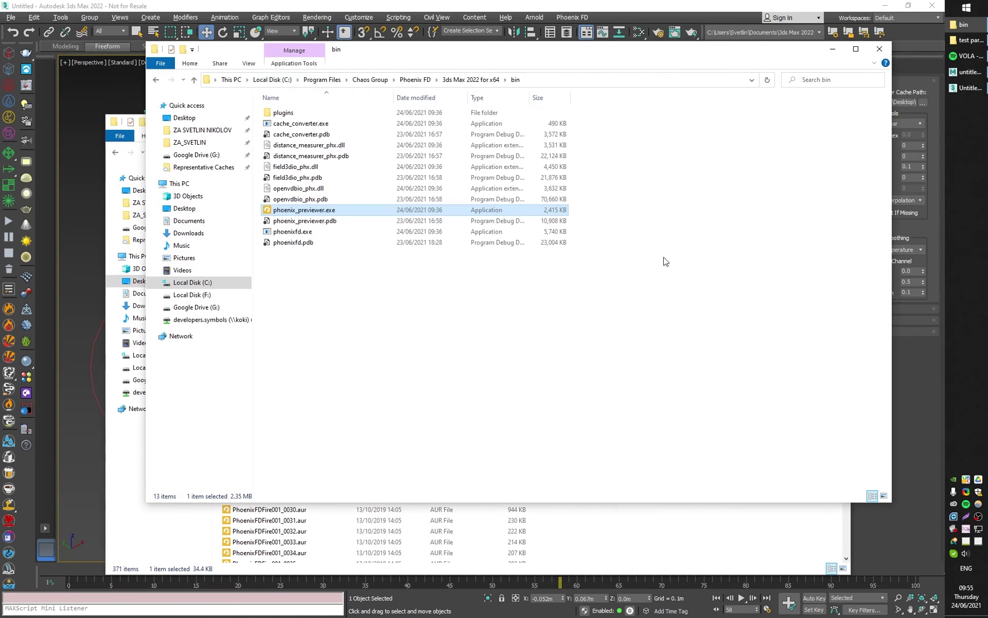
Step: Run cache_converter.exe from the Phoenix FD 3ds Max 2022 bin folder
left_click(289, 126)
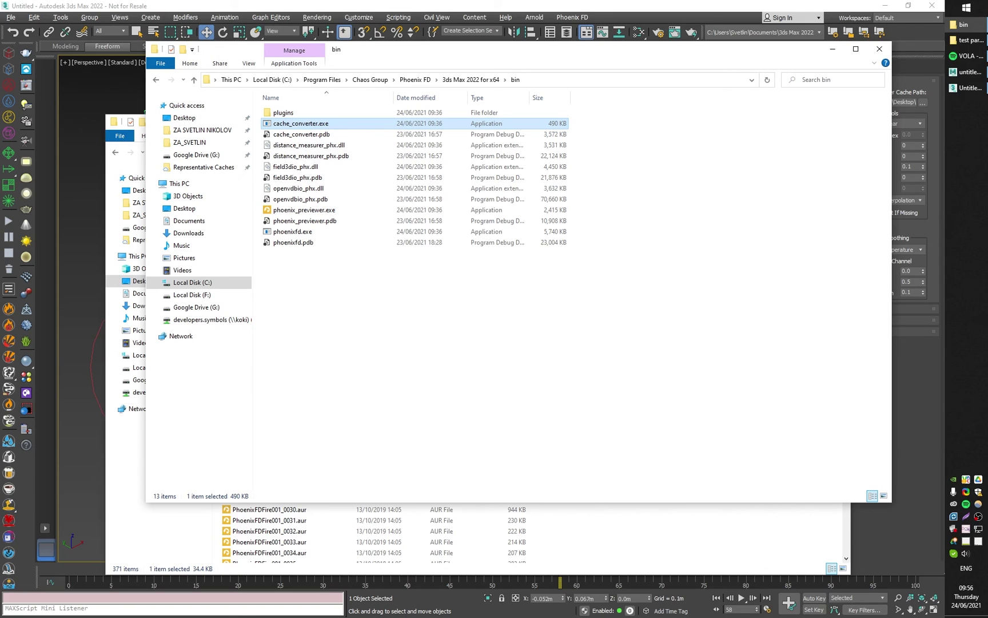
key("Return")
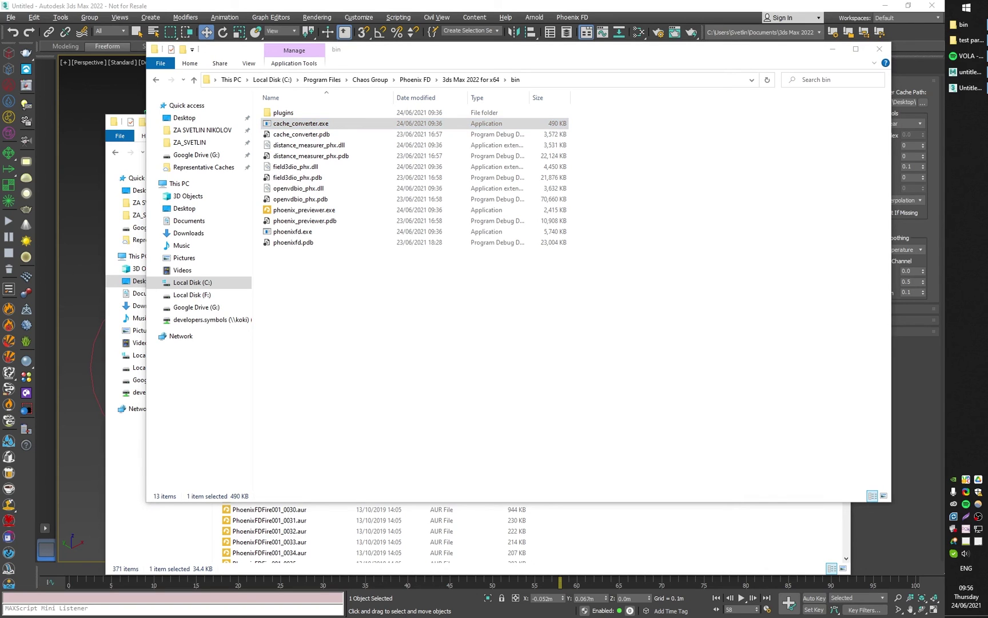